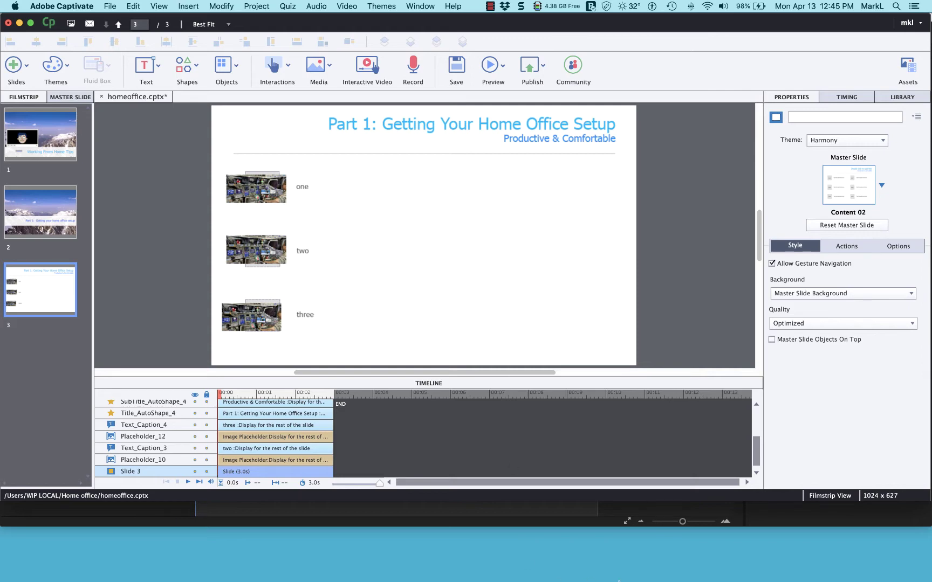
Switch to Adobe Character Animator, open the Eliza3View puppet and add it to a new scene.
mouse_move(615, 580)
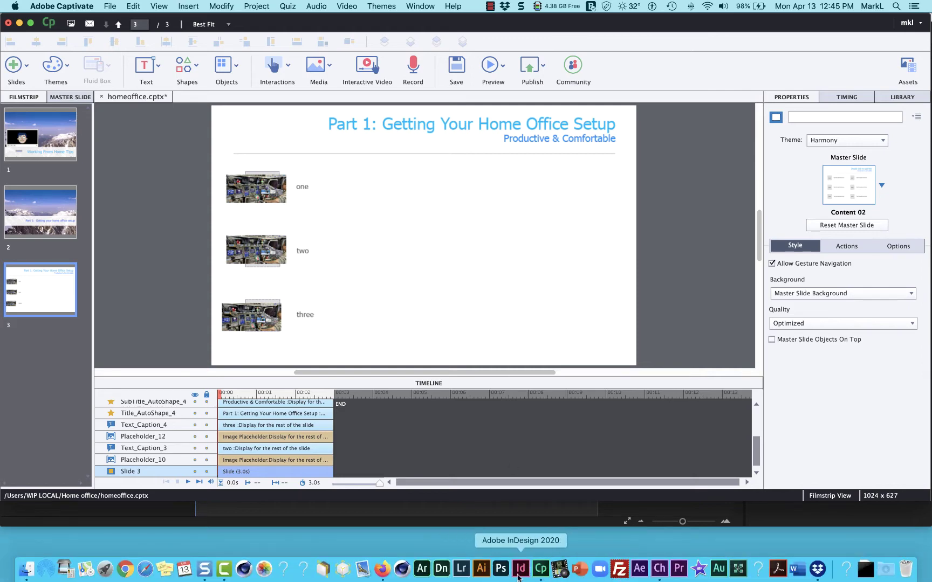
left_click(660, 572)
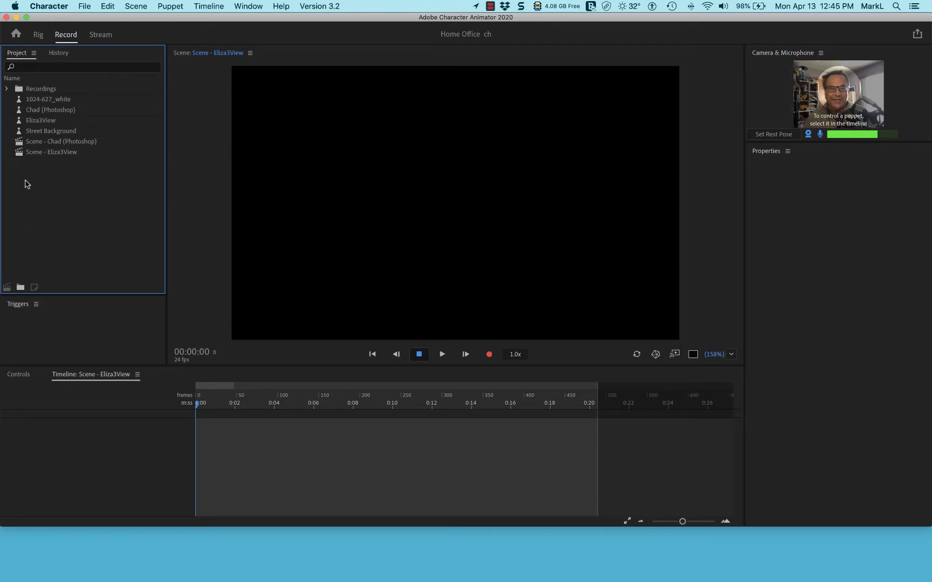
double_click(19, 120)
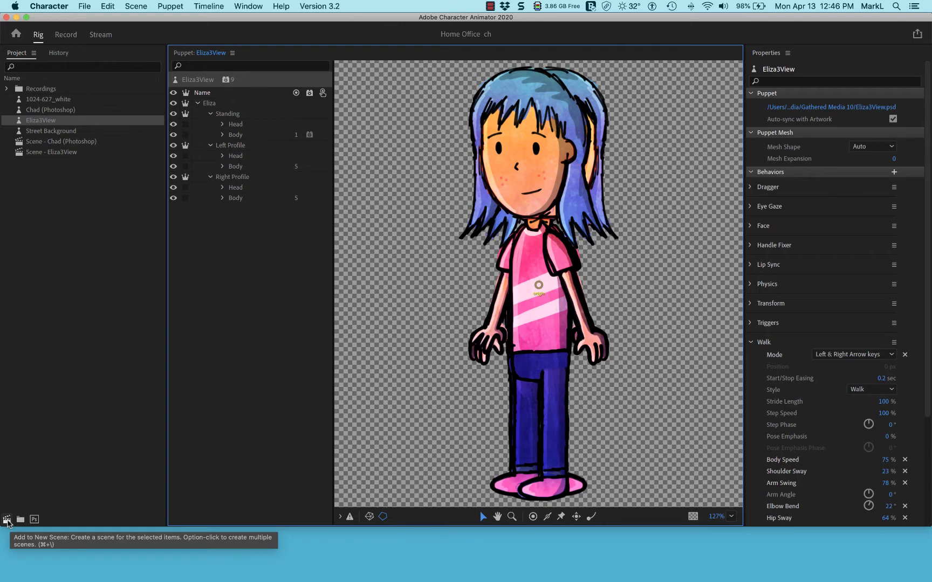
left_click(7, 521)
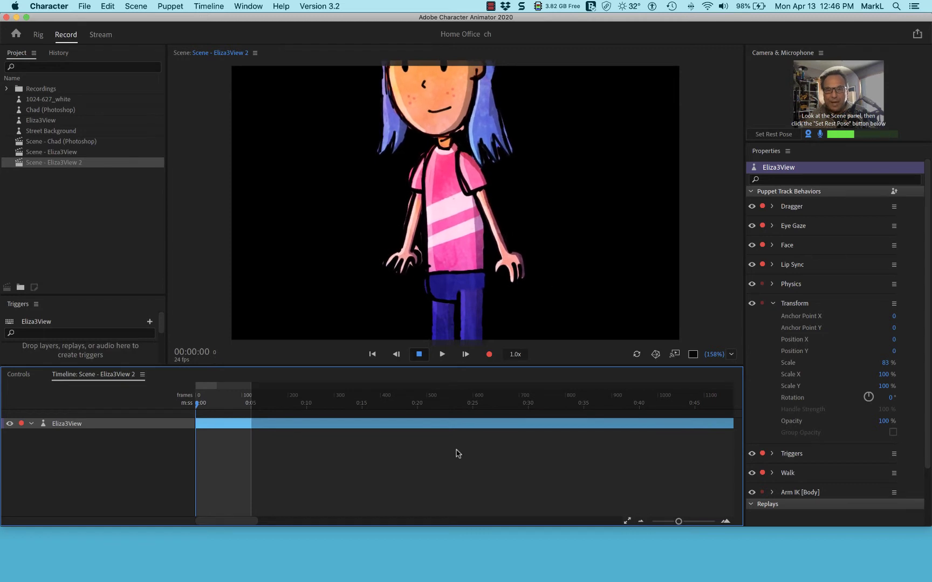
Check the scene's properties, and scale the Eliza3View puppet to 37%.
left_click(437, 463)
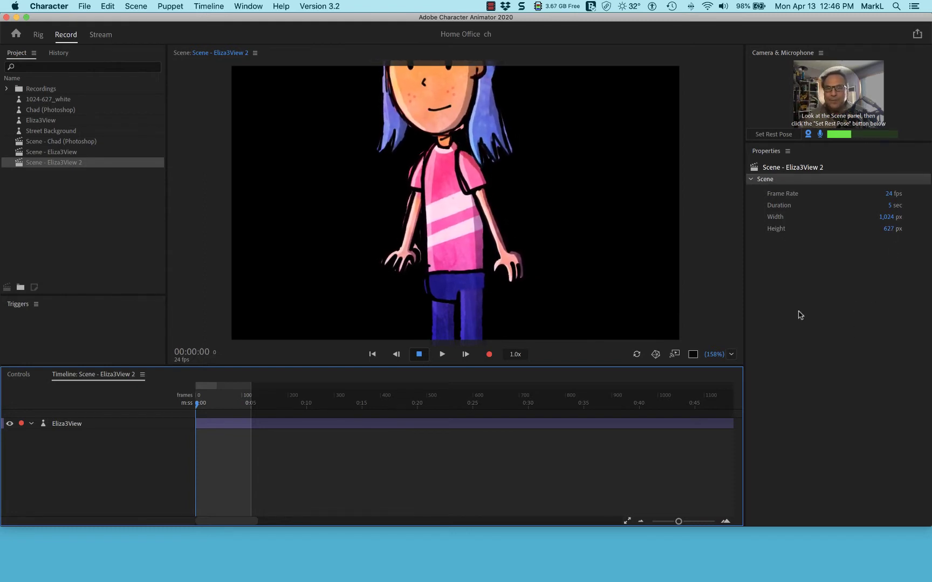
left_click(69, 425)
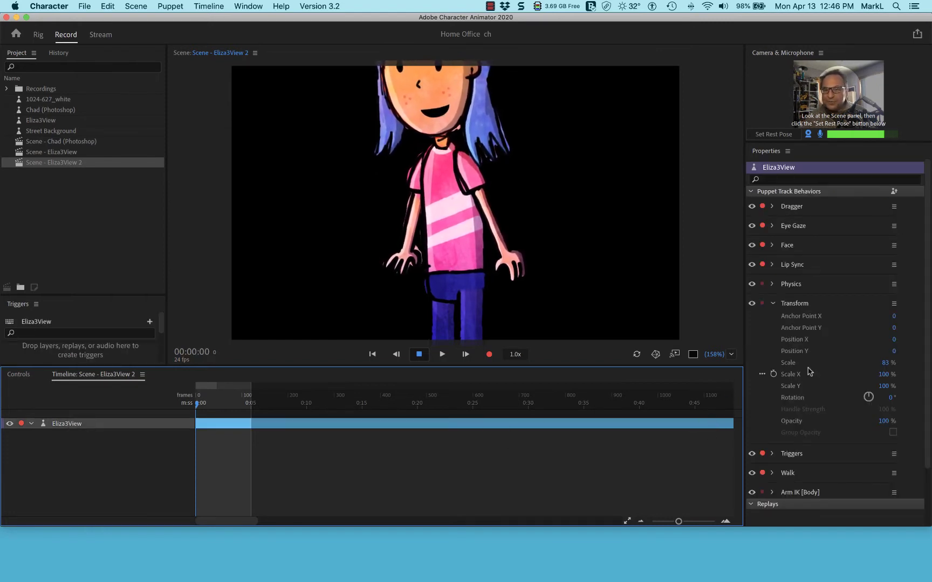
left_click_drag(887, 362, 858, 362)
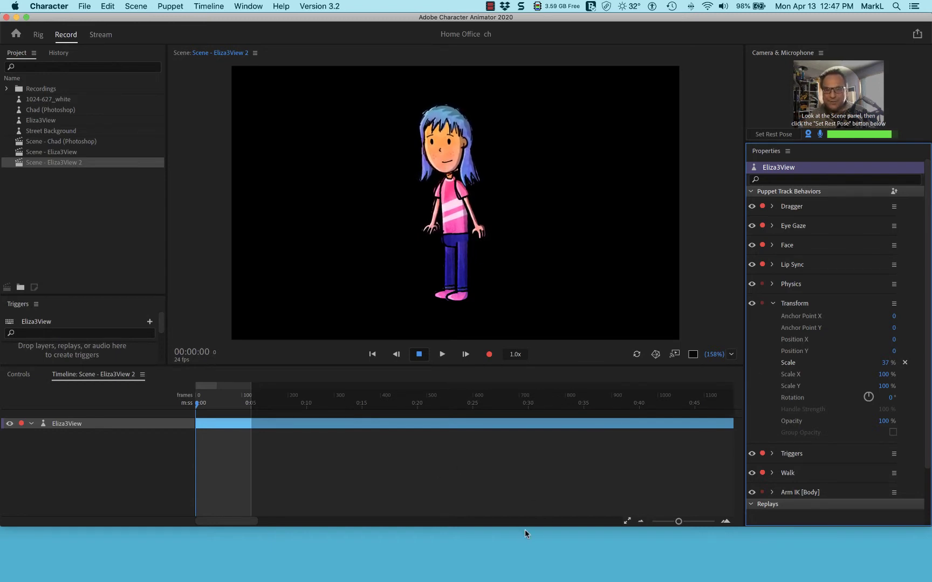
Cycle through the scene preview's background options and leave the background white.
left_click(692, 356)
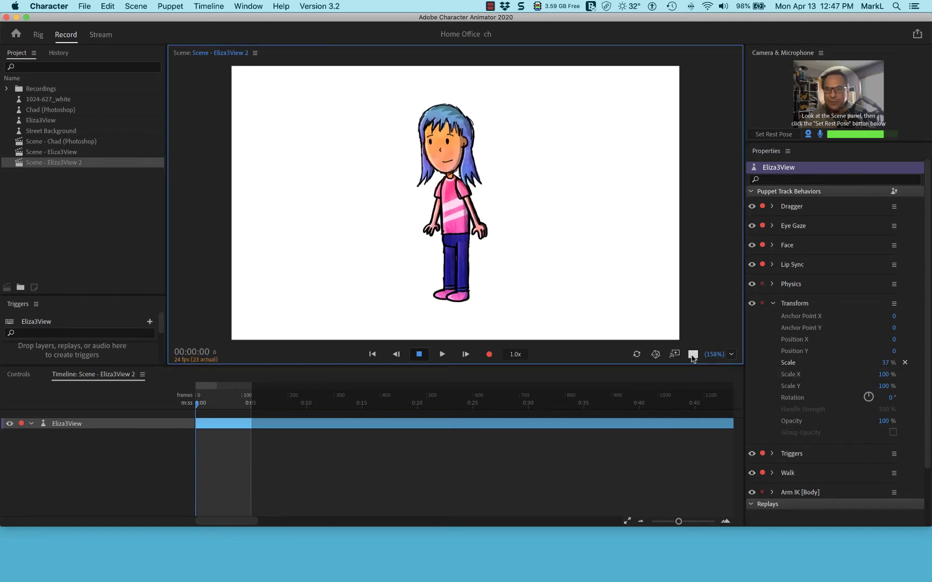
left_click(693, 355)
left_click(692, 356)
left_click(693, 356)
left_click(693, 356)
left_click(693, 356)
left_click(693, 356)
left_click(693, 356)
left_click(693, 356)
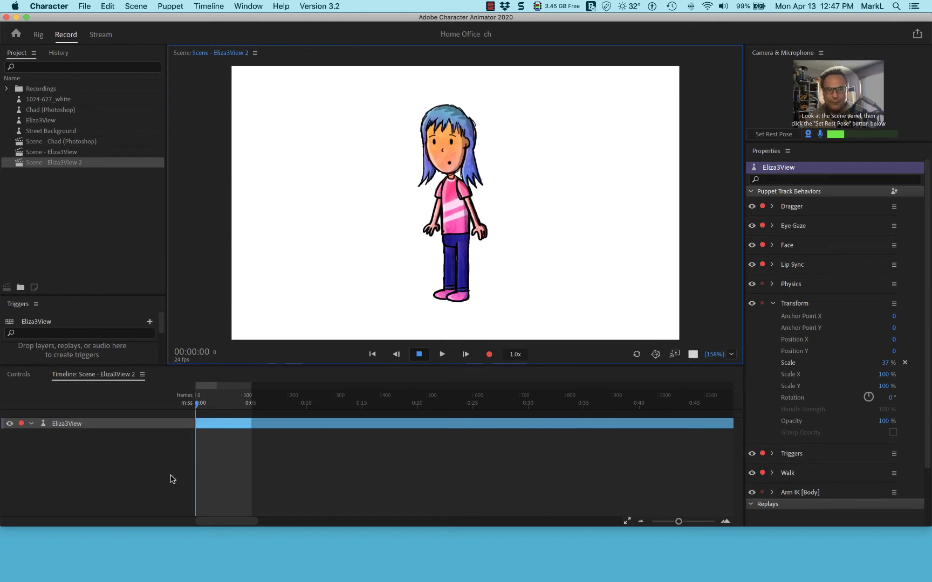
Add the 1024-627_white puppet to the scene as a backdrop track beneath Eliza3View.
left_click(77, 206)
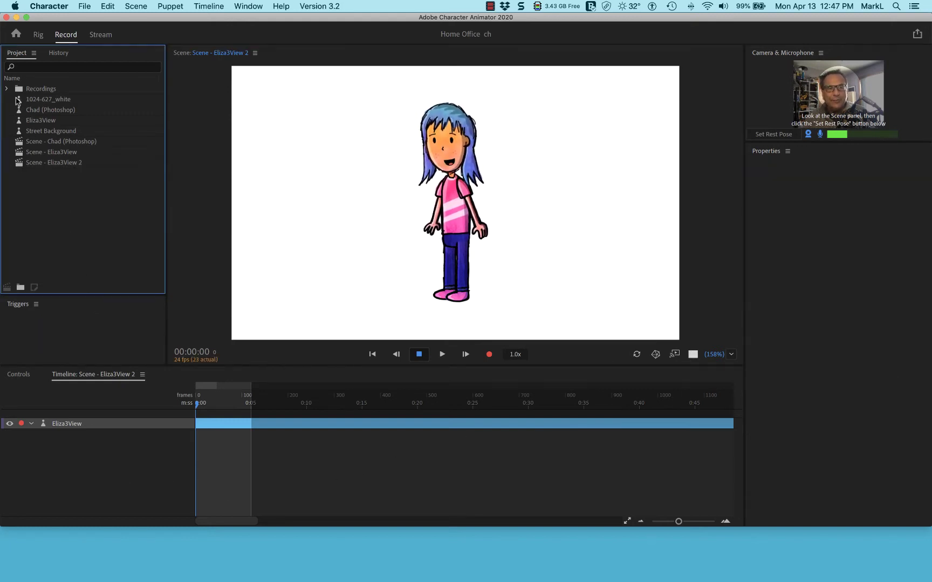
left_click_drag(21, 100, 54, 459)
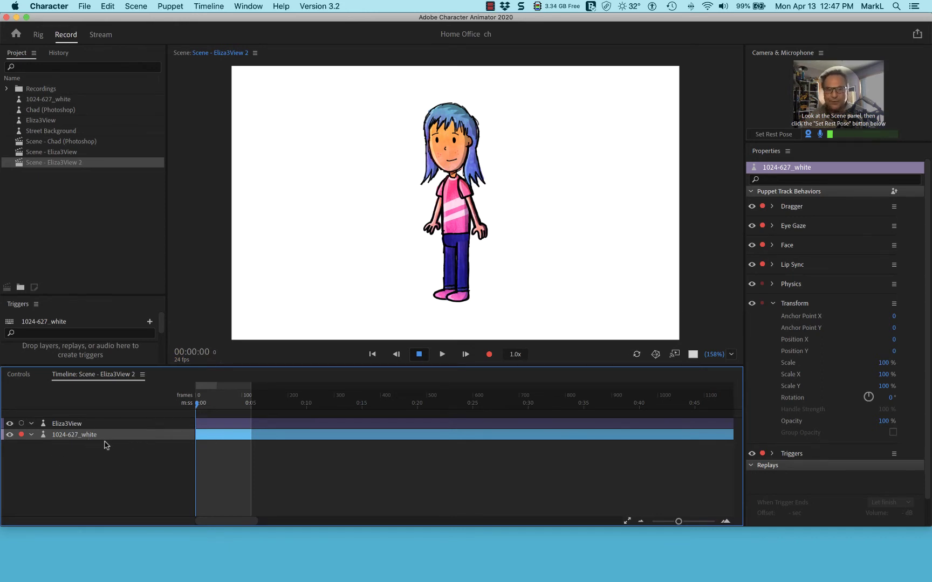
Try the Street Background puppet as the lowest track with the white backdrop hidden, and remove it from the scene.
left_click_drag(32, 131, 42, 451)
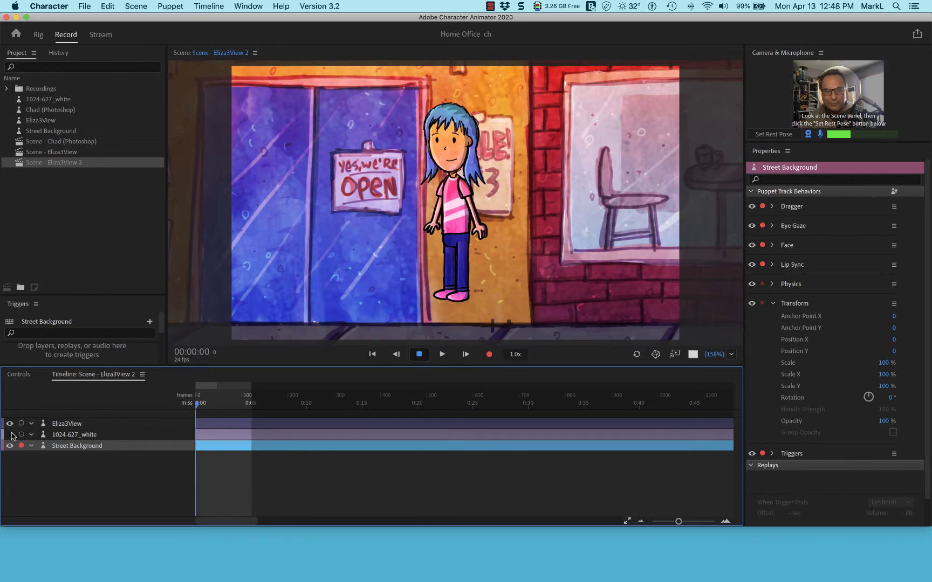
left_click(11, 434)
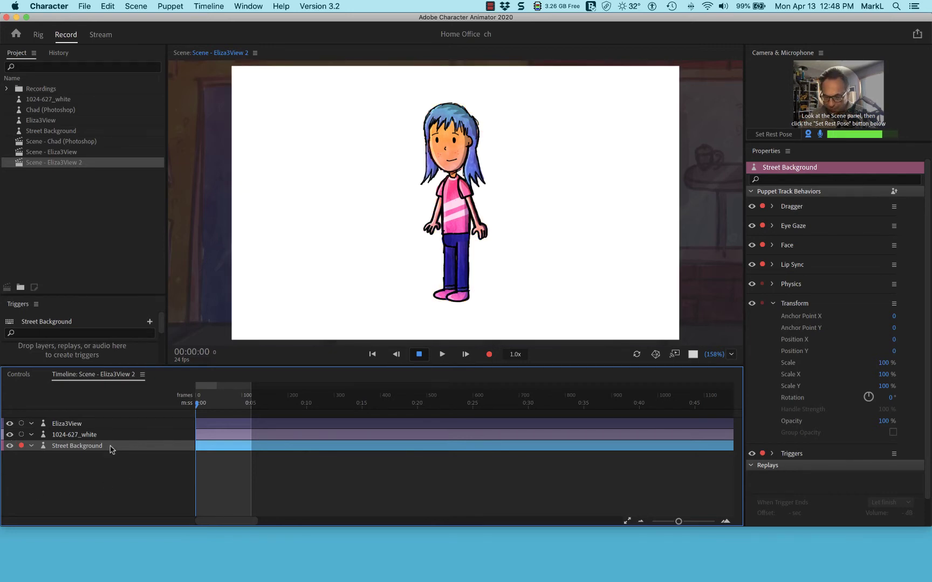
key("Delete")
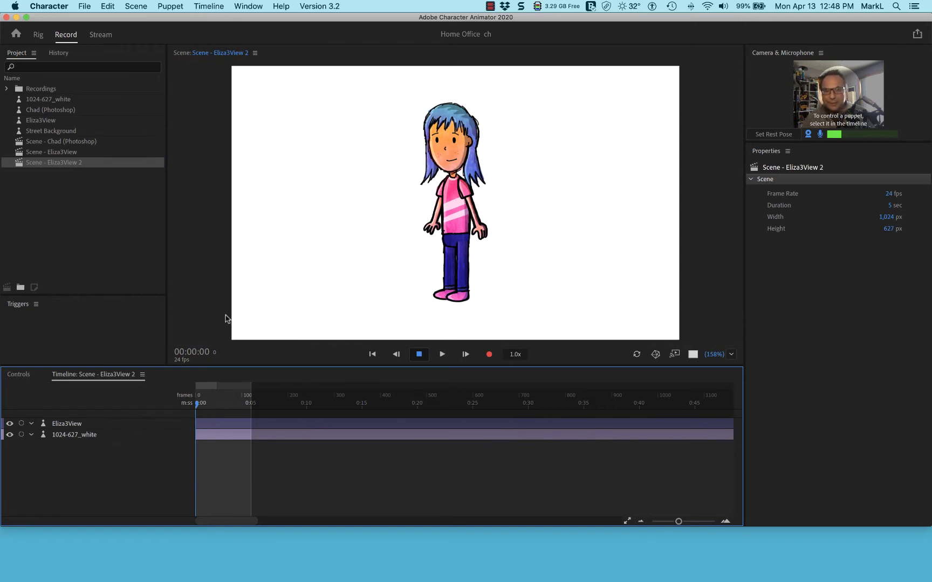
Rehearse Eliza3View walking left and right across the scene and moving her hands, without recording.
left_click(64, 424)
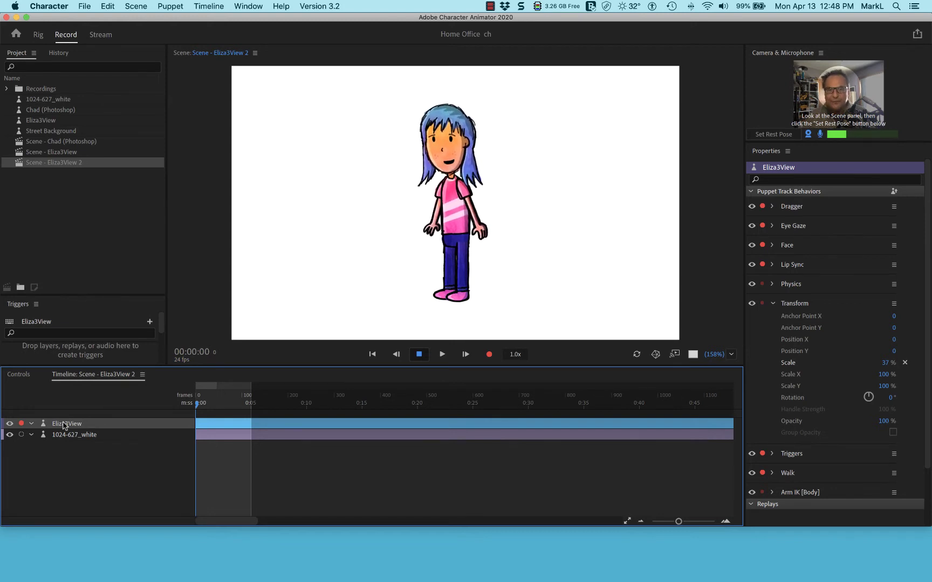
key("Left")
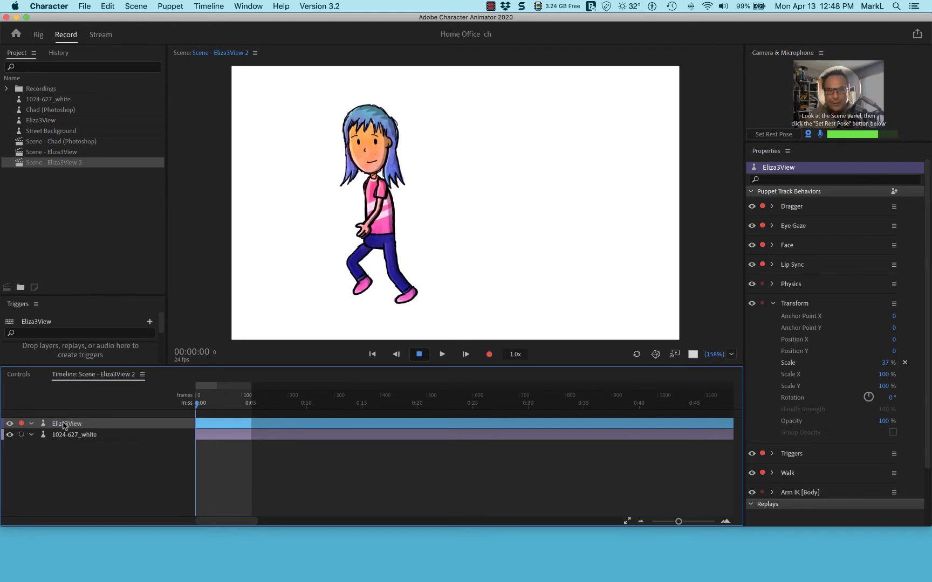
key("Right")
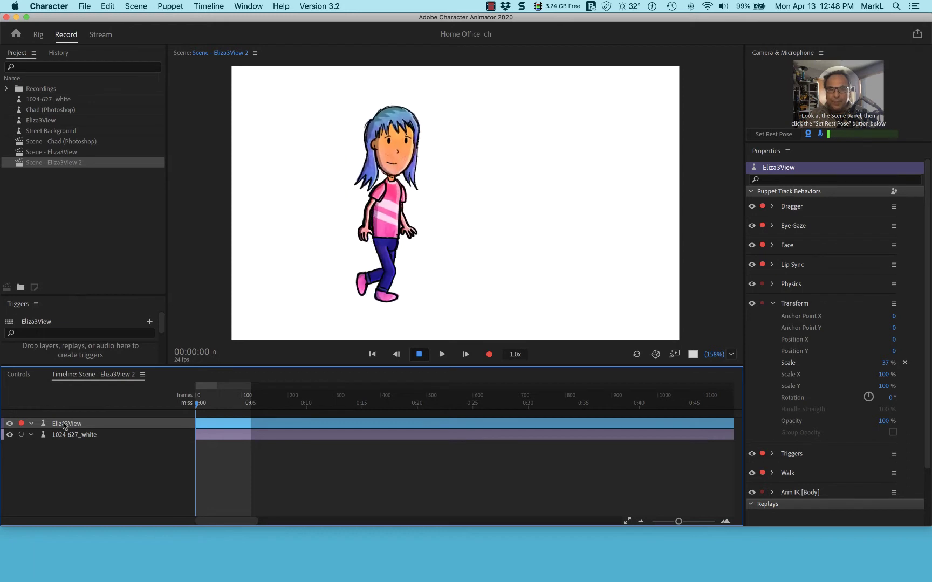
key("Left")
key("Right")
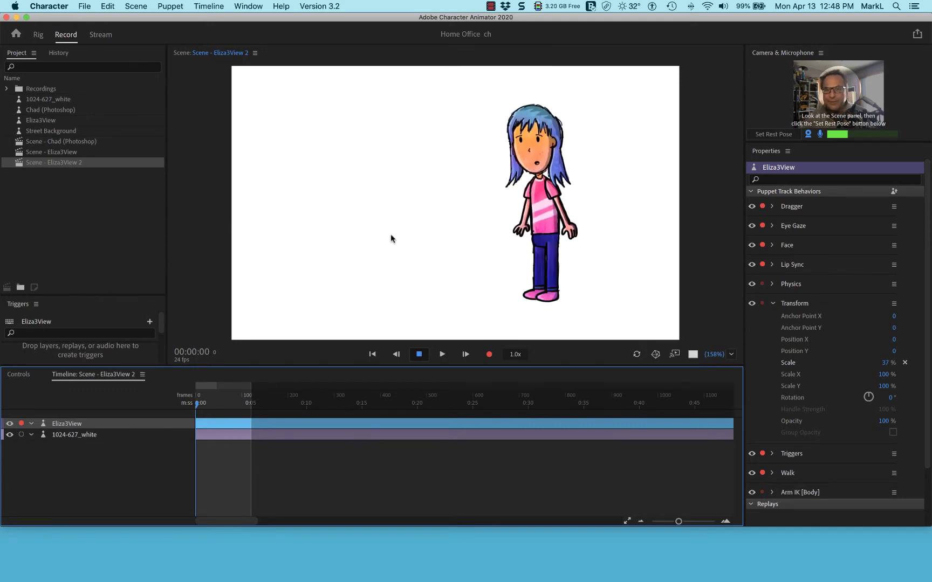
mouse_move(521, 231)
left_mouse_down()
mouse_move(491, 199)
mouse_move(472, 212)
mouse_move(480, 197)
mouse_move(494, 227)
left_mouse_up()
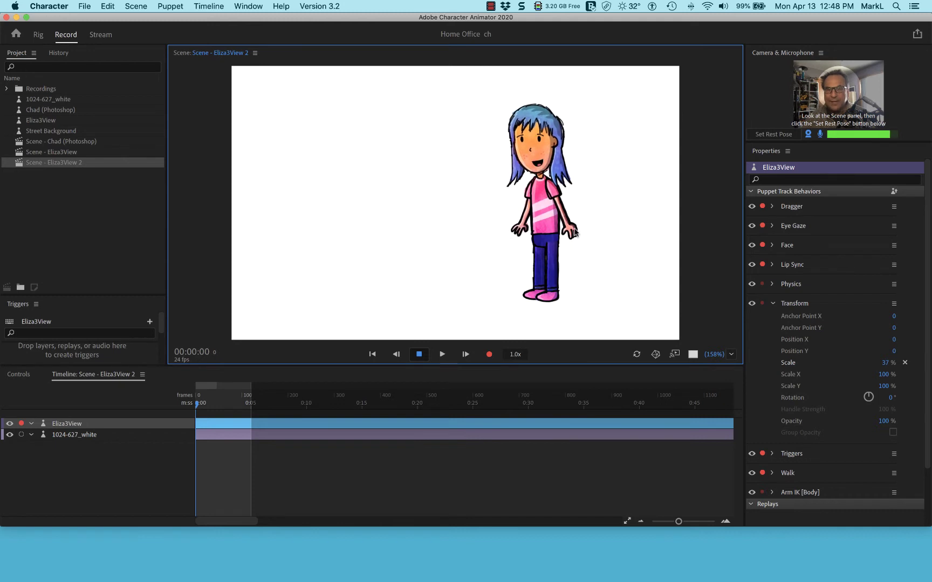
left_click_drag(601, 146, 598, 148)
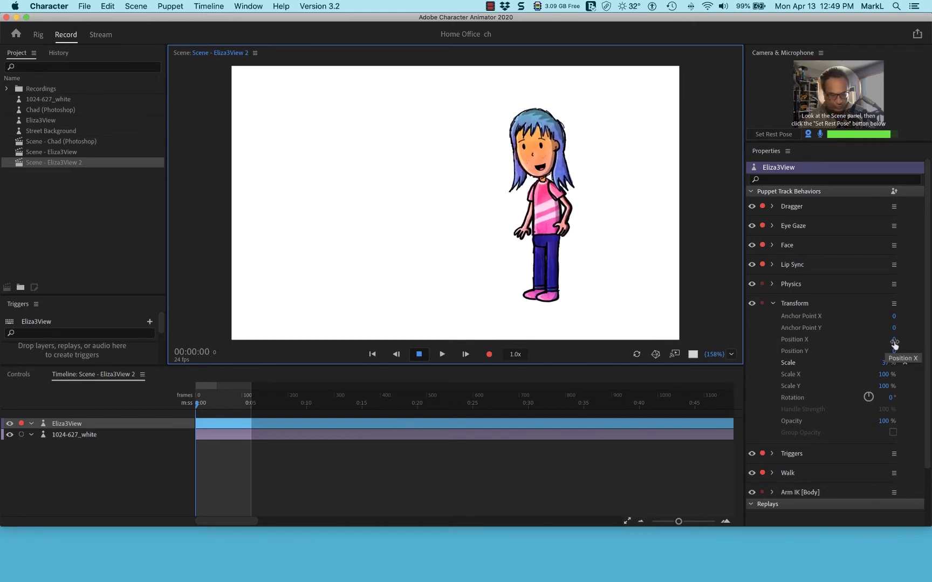
Set Eliza3View's Position X to 670 and record a take of her walking into the scene and gesturing with her arm.
left_click_drag(893, 341, 924, 340)
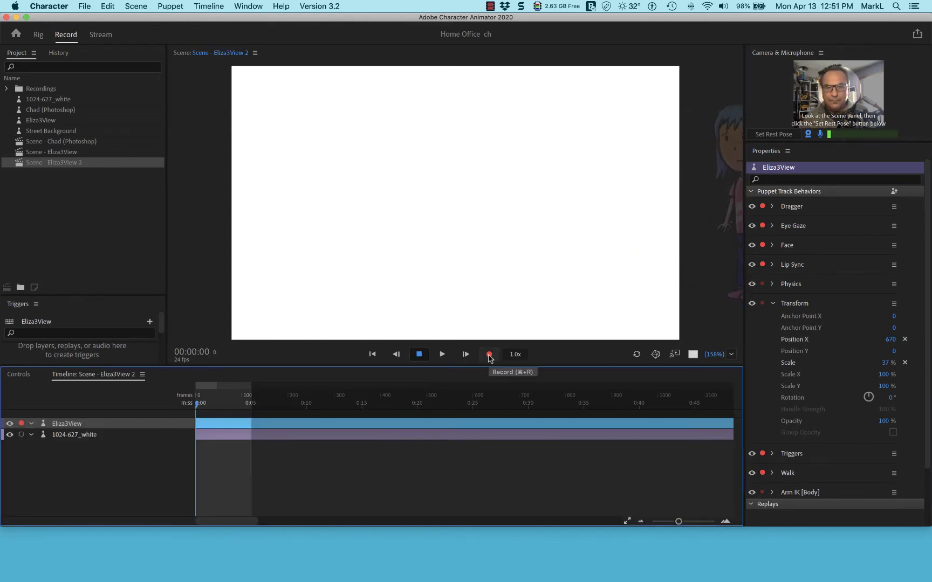
left_click(489, 356)
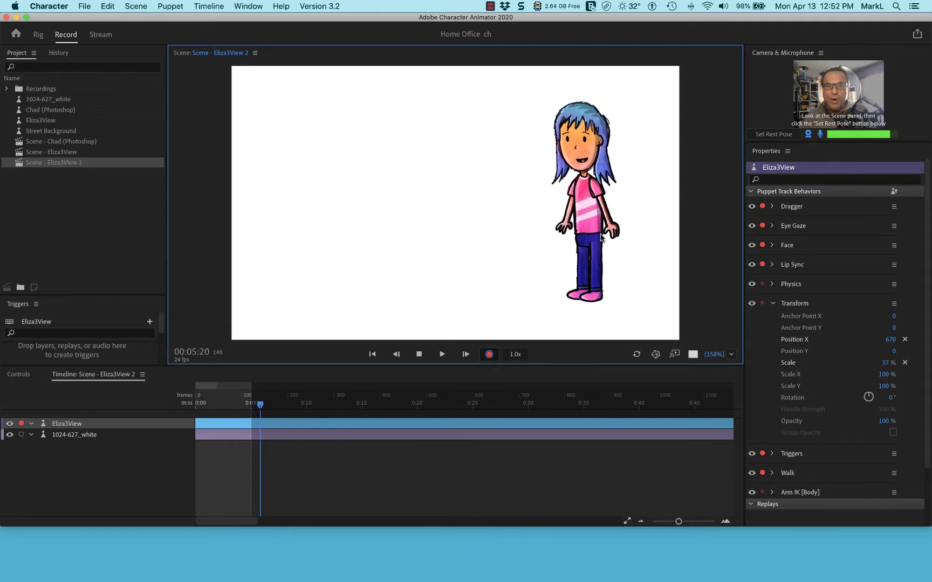
mouse_move(562, 226)
left_mouse_down()
mouse_move(485, 124)
mouse_move(454, 187)
mouse_move(459, 260)
mouse_move(473, 277)
left_mouse_up()
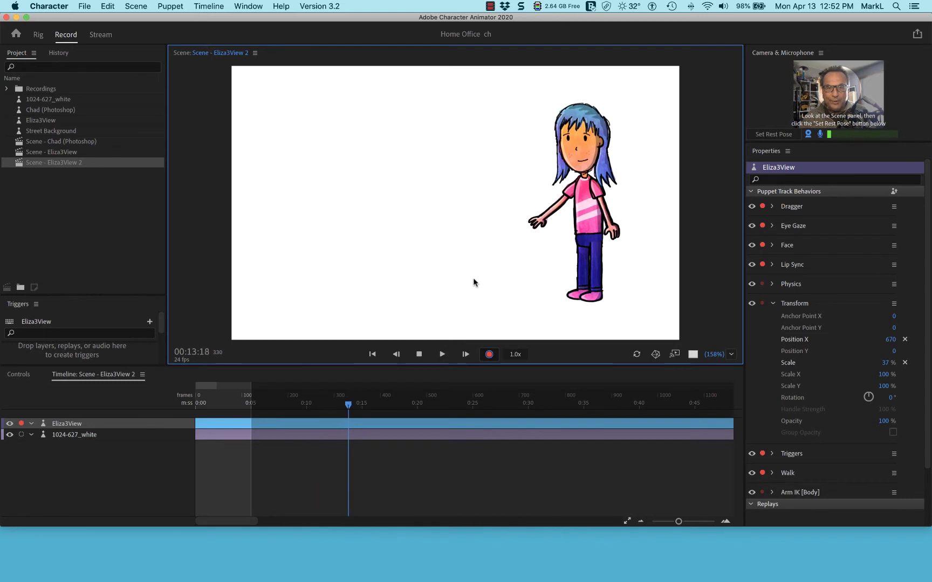
left_click(419, 354)
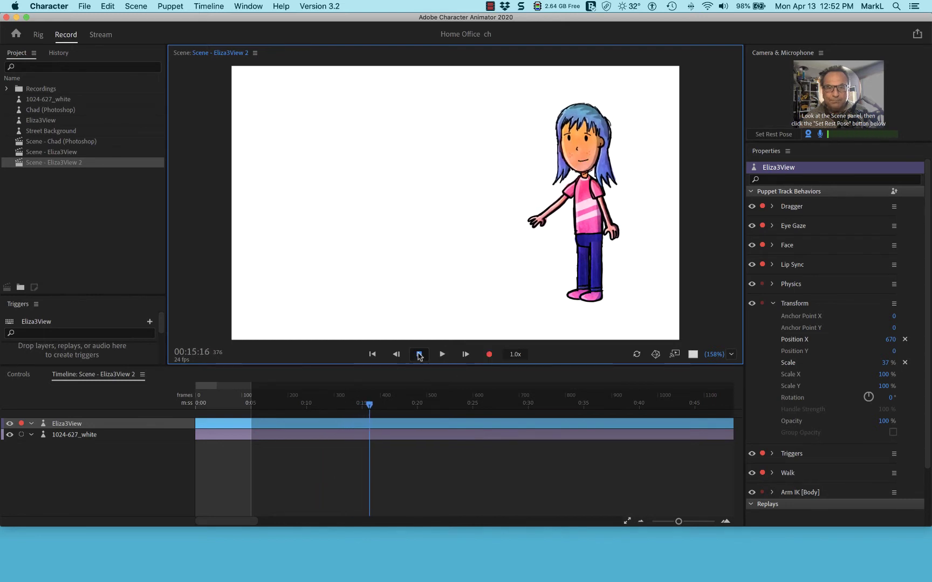
Play back the recorded take from the beginning and reset the scene to its starting state.
left_click(371, 355)
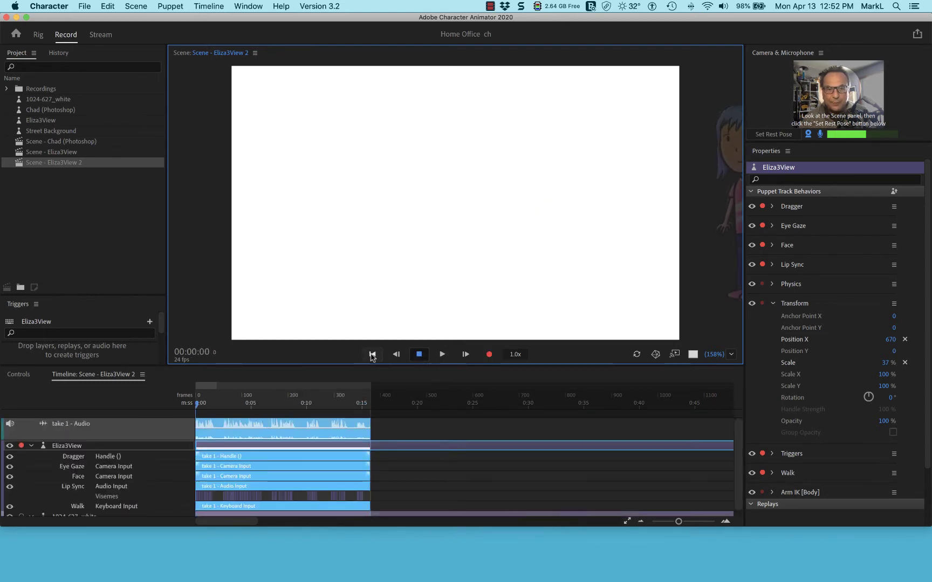
left_click(442, 354)
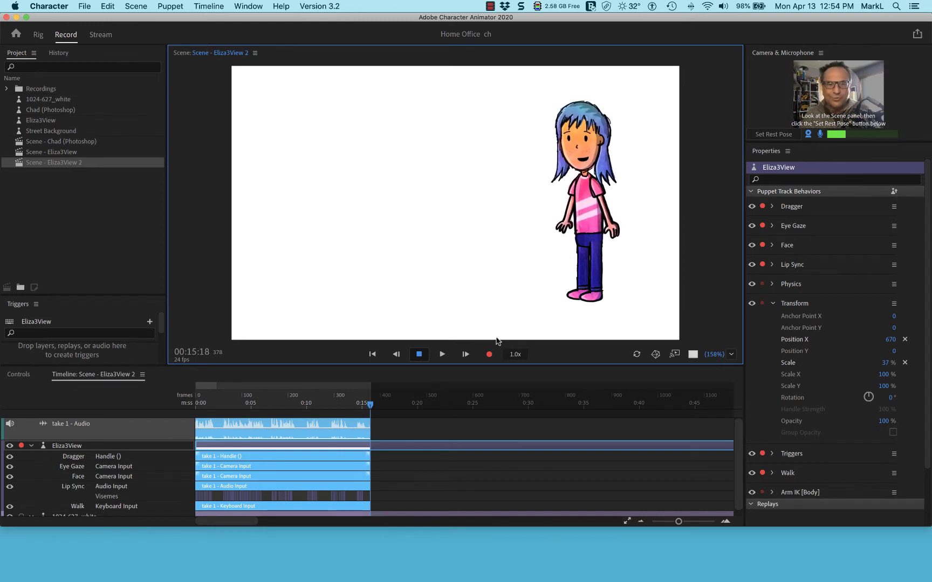
left_click(372, 354)
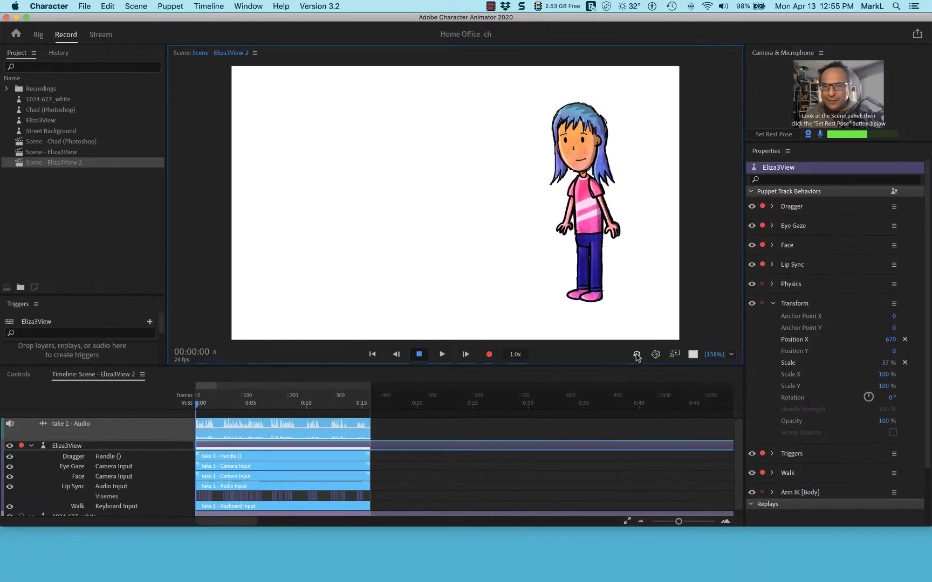
left_click(628, 414)
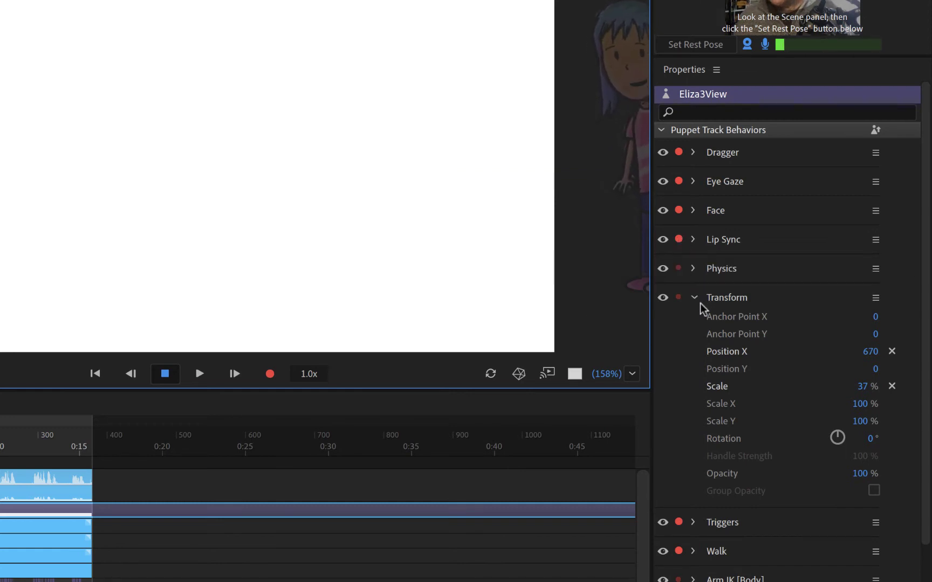
Arm only the Eye Gaze behavior for recording, with Mouse & Touch Input enabled and Camera Input disabled.
left_click(678, 240)
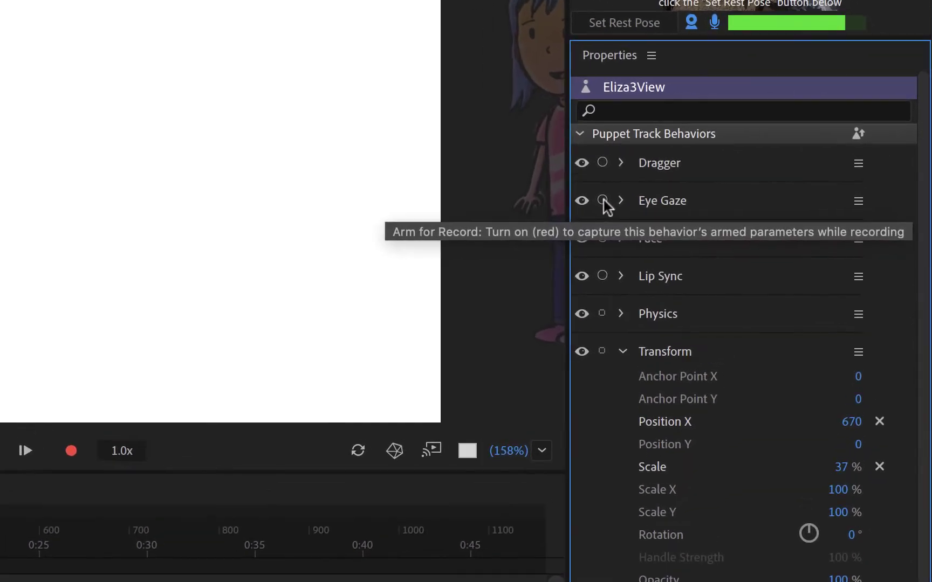
left_click(602, 200)
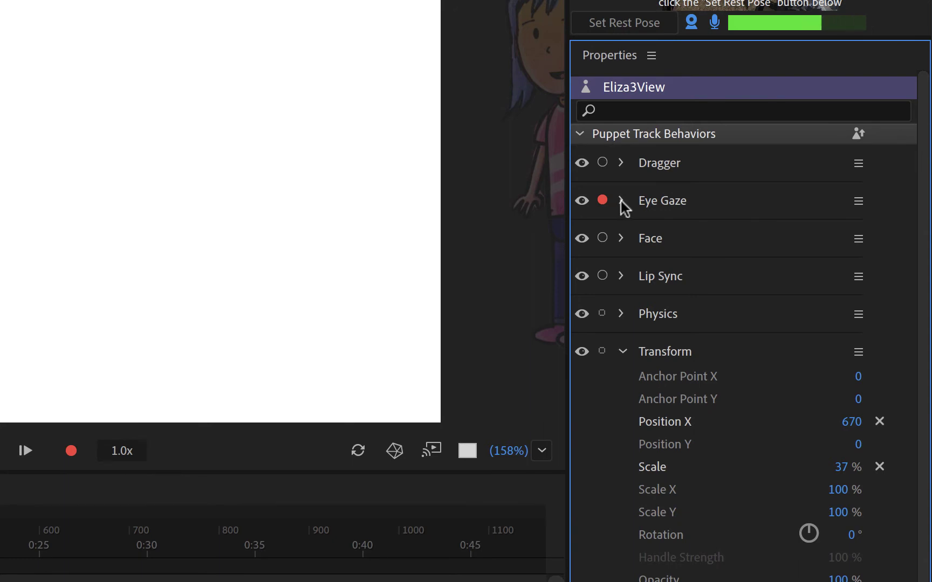
left_click(620, 201)
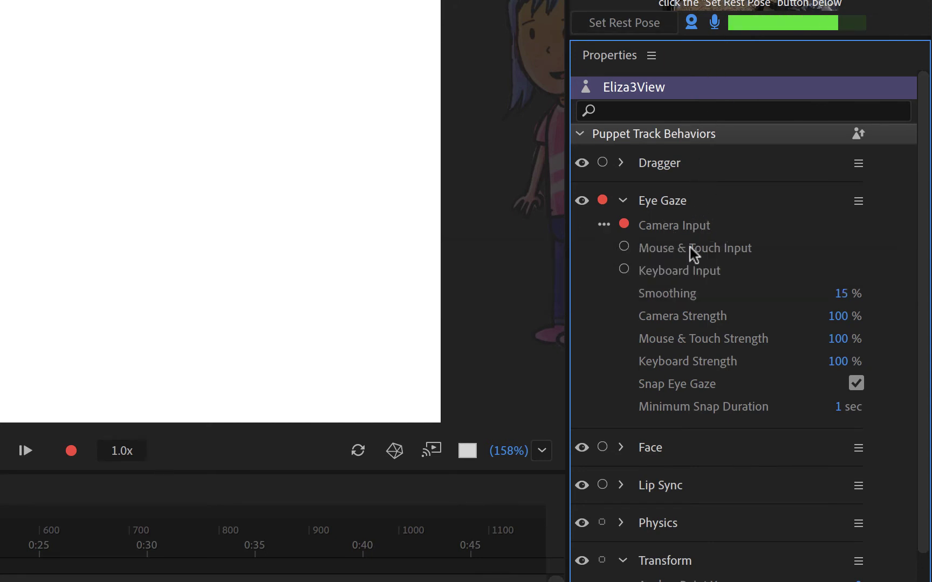
left_click(625, 247)
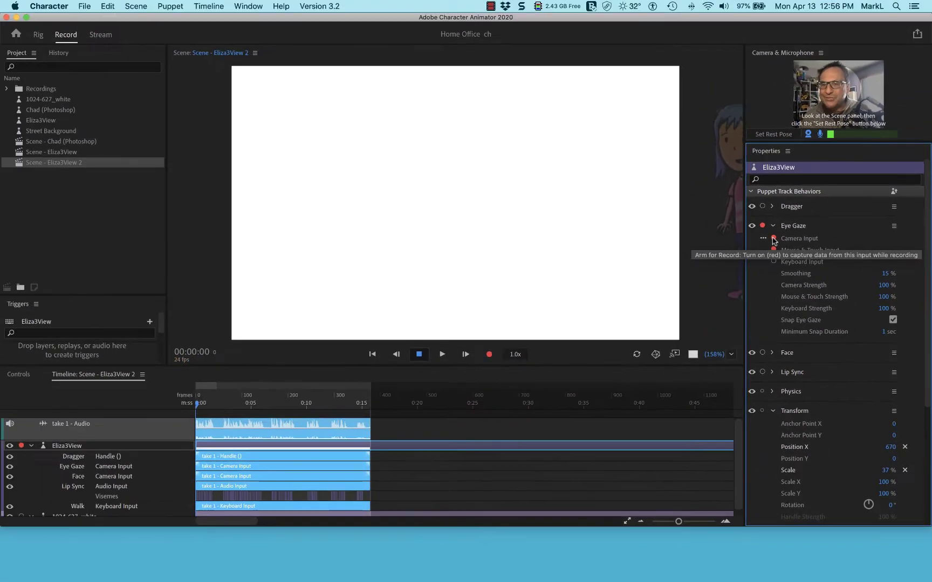
left_click(774, 239)
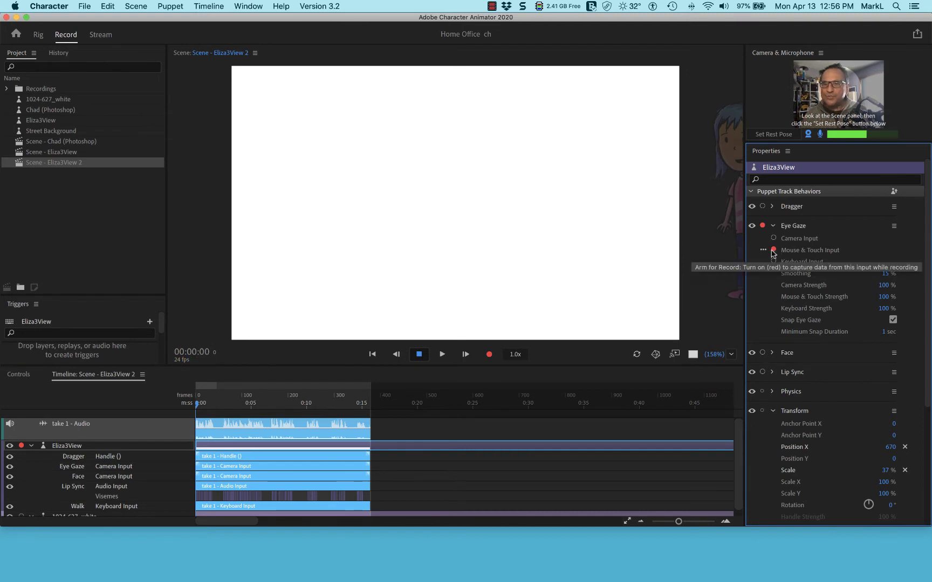
Record a second take from the start that captures Eliza3View's eye gaze following the pointer.
left_click(489, 354)
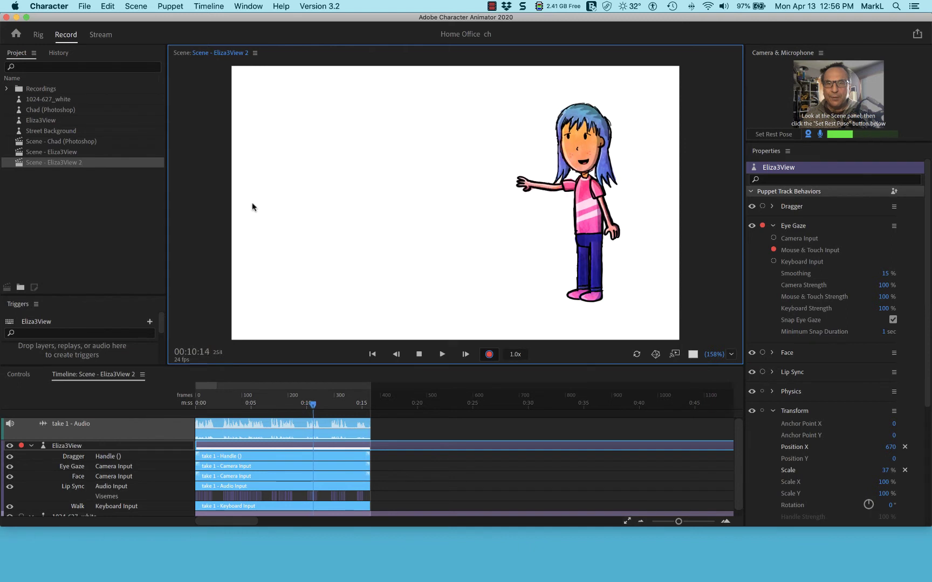
left_click(415, 357)
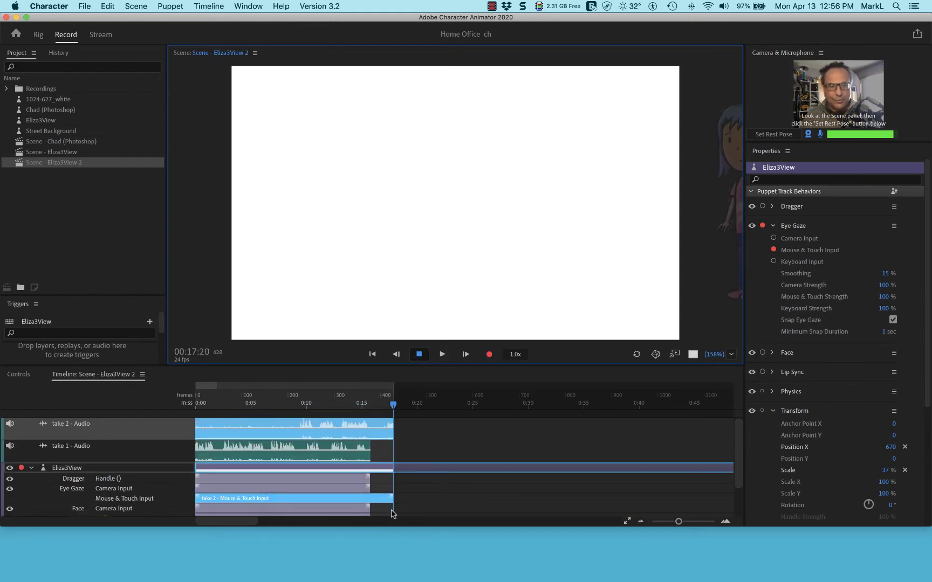
Delete the take 2 audio track and trim the take 2 Mouse & Touch Input clip to the end of the take 1 clips.
left_click(363, 435)
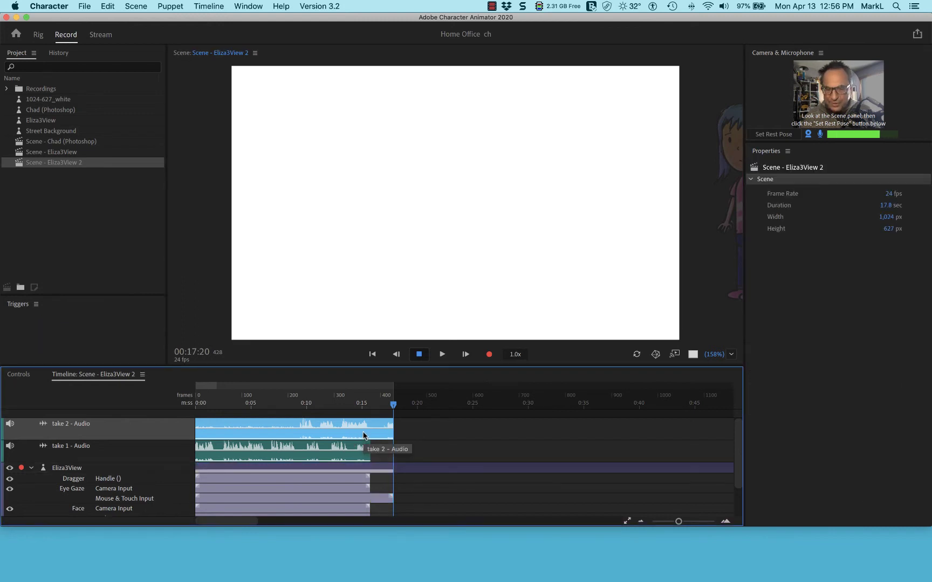
key("Delete")
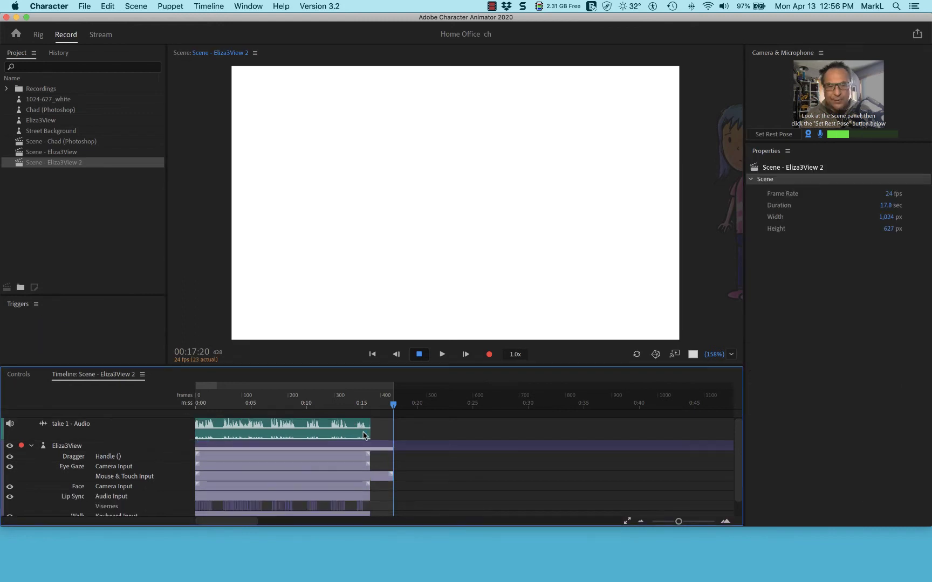
left_click(392, 476)
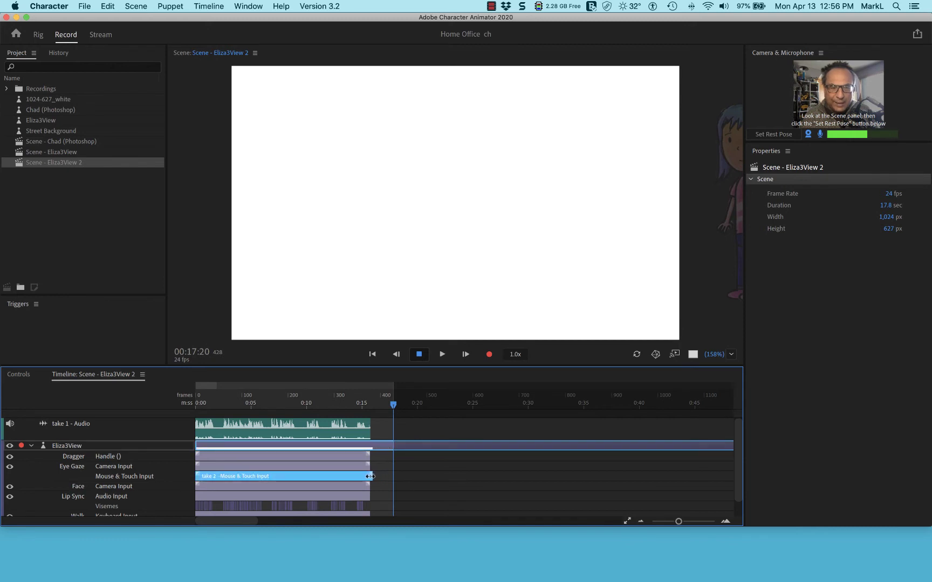
left_click(87, 487)
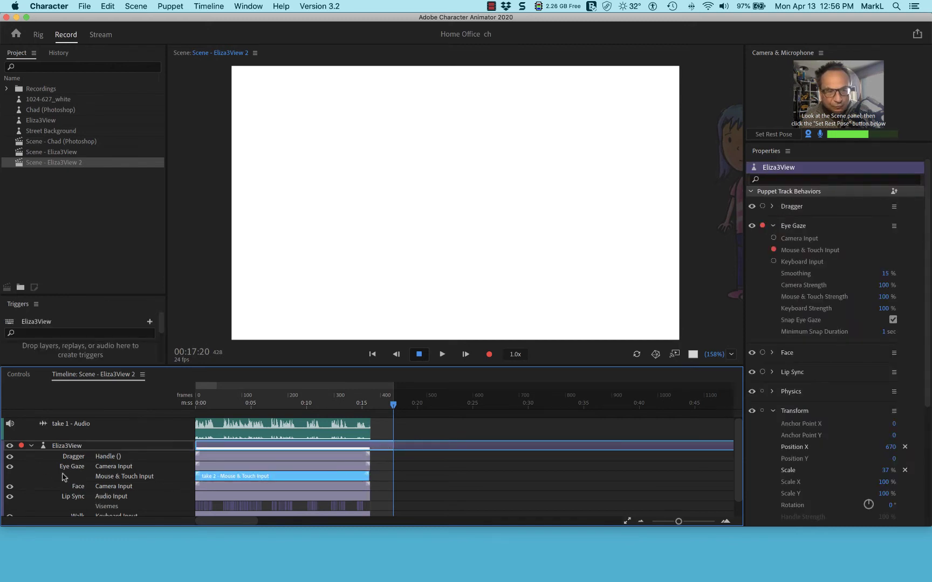
Play back the combined takes from the beginning to check Eliza3View's walk, gesture and eye gaze.
left_click(374, 354)
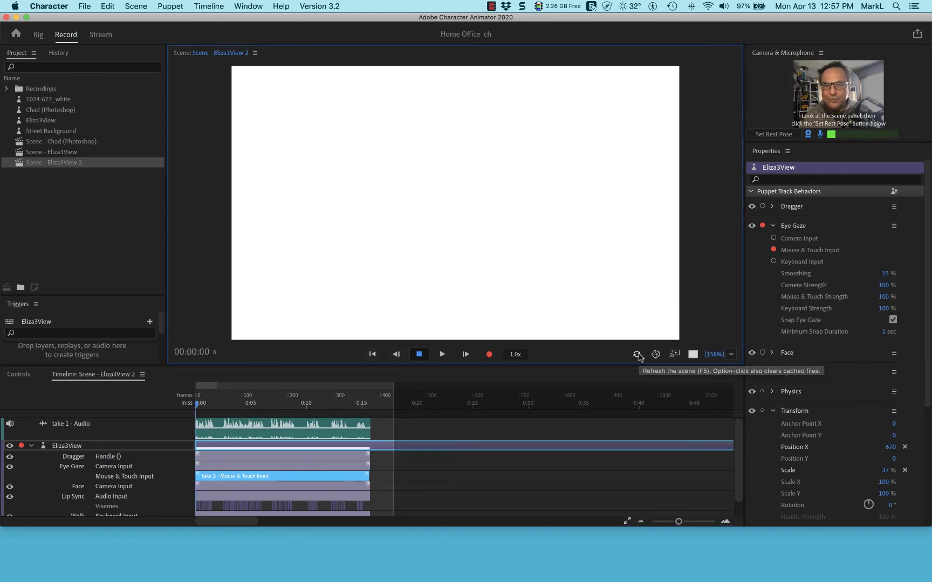
left_click(442, 354)
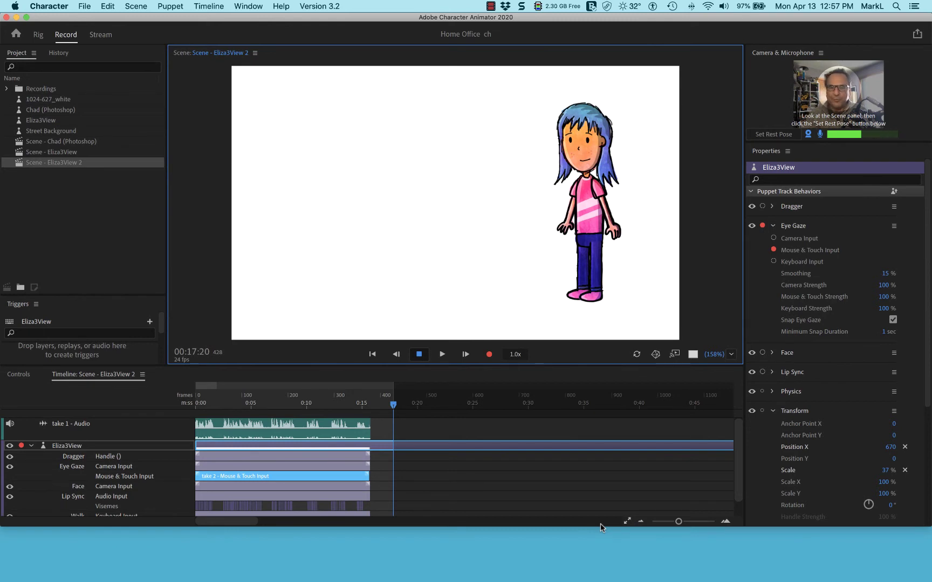
left_click(762, 227)
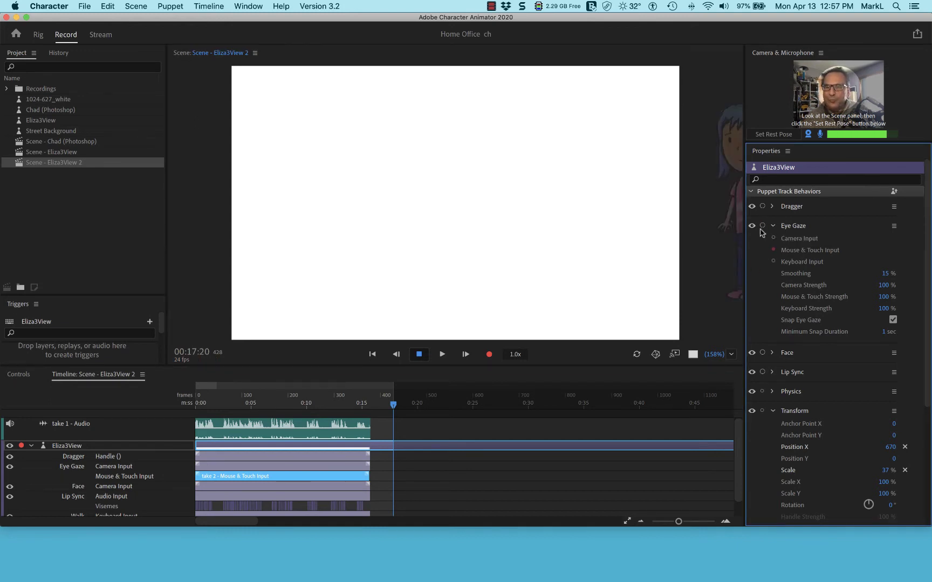
left_click(763, 227)
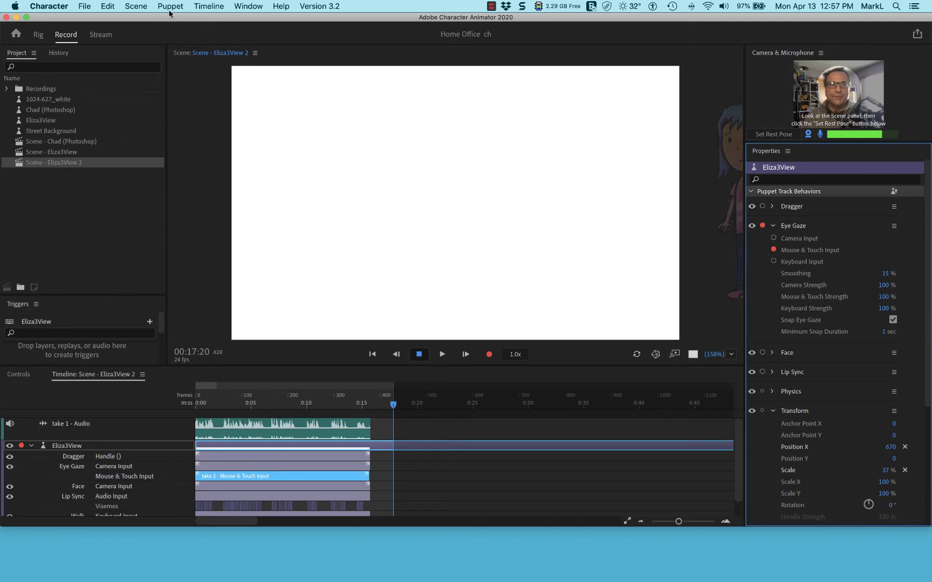
Export the scene through Media Encoder as H.264 to the Home office folder, named "1pm walk and ppintScene - Eliza3View 2.mp4".
left_click(83, 6)
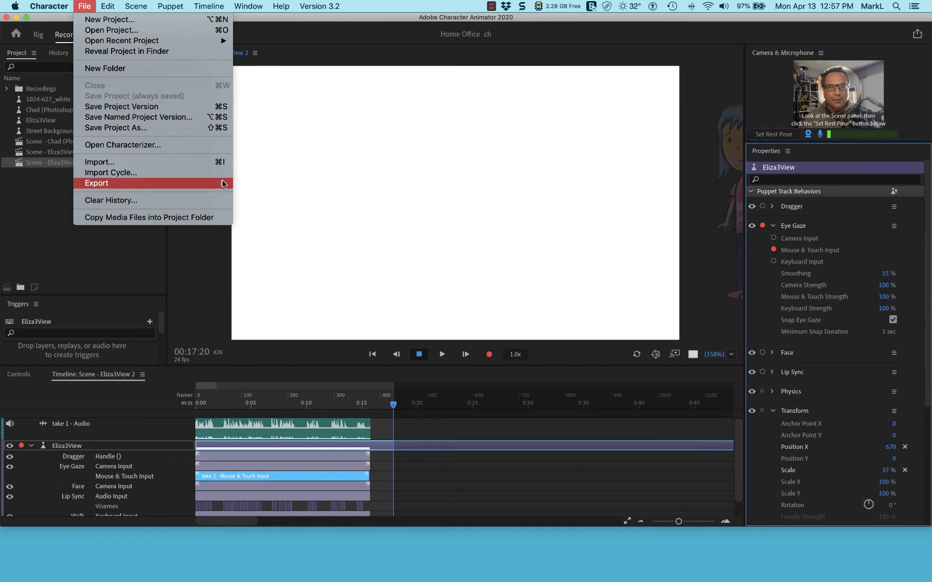
mouse_move(231, 183)
left_click(281, 185)
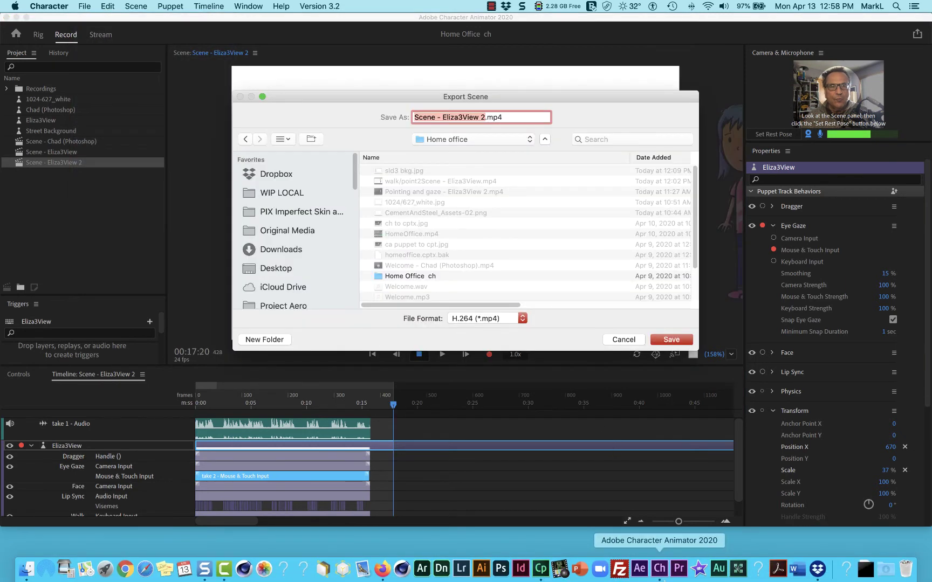
triple_click(421, 118)
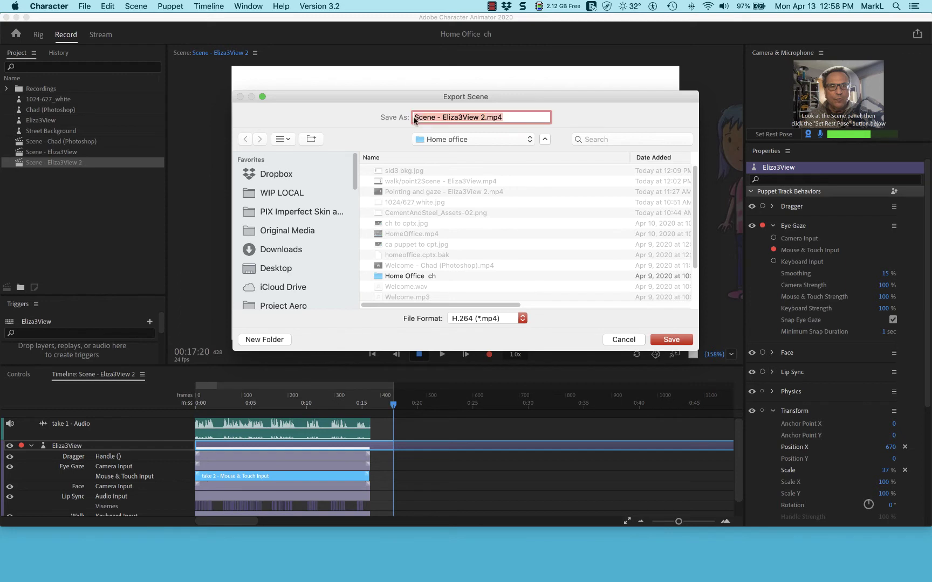
left_click(414, 119)
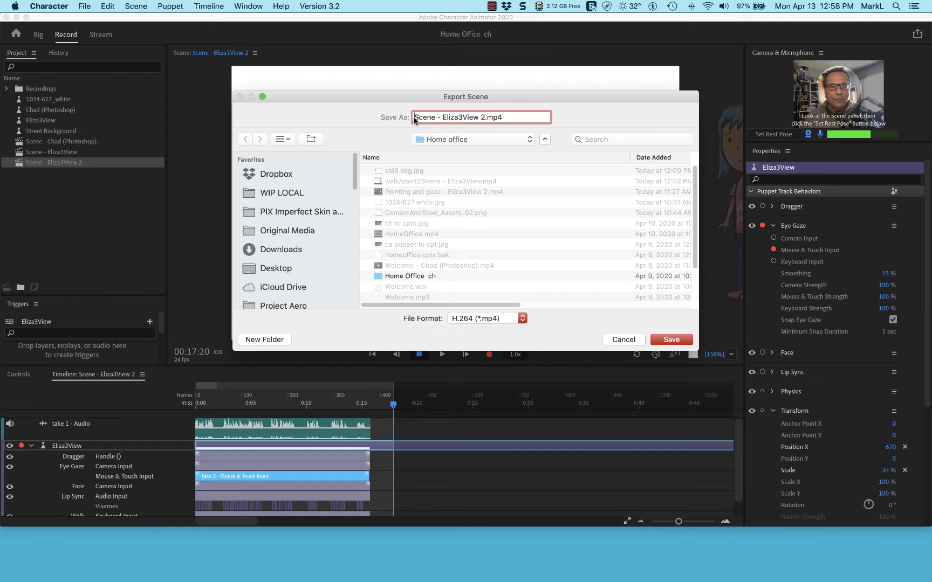
type("1pm wal")
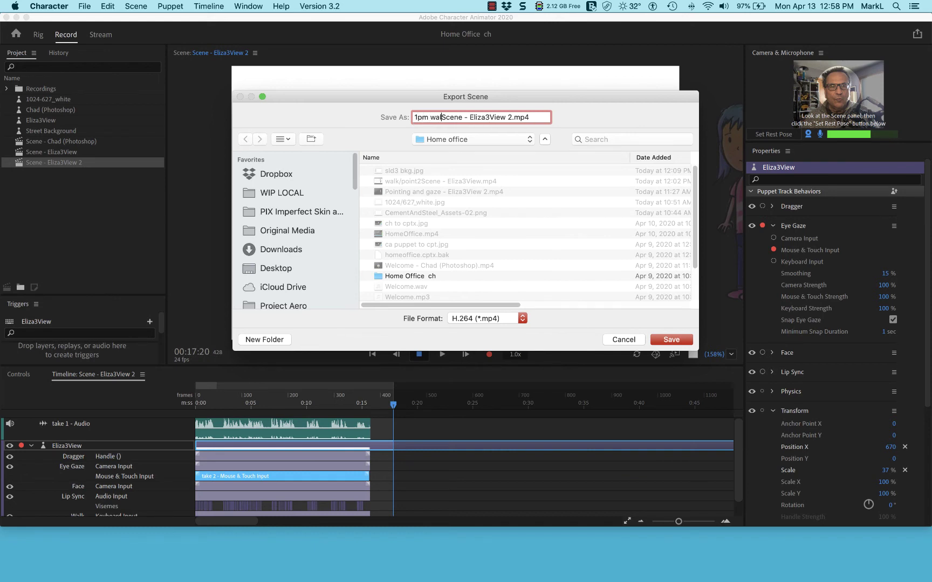
type("k and ")
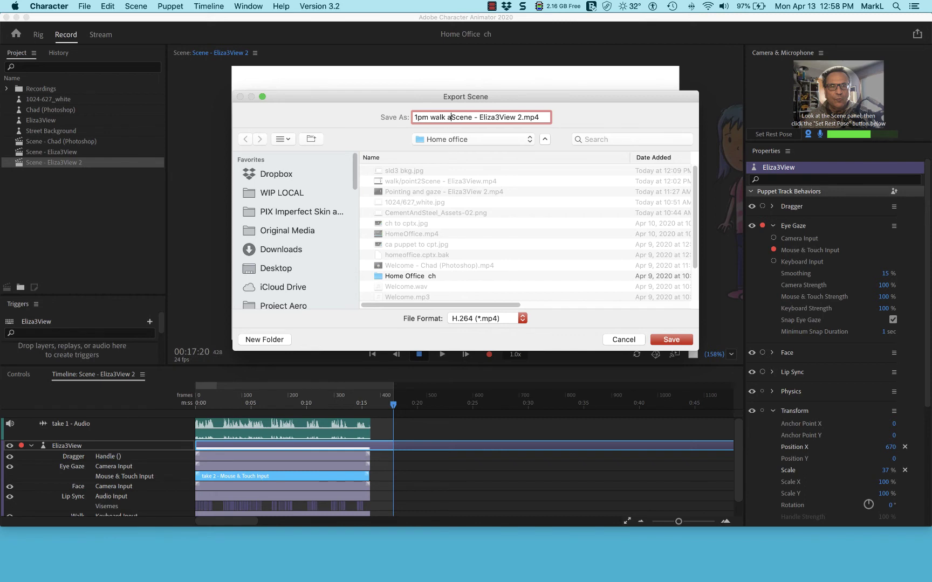
type("ppint")
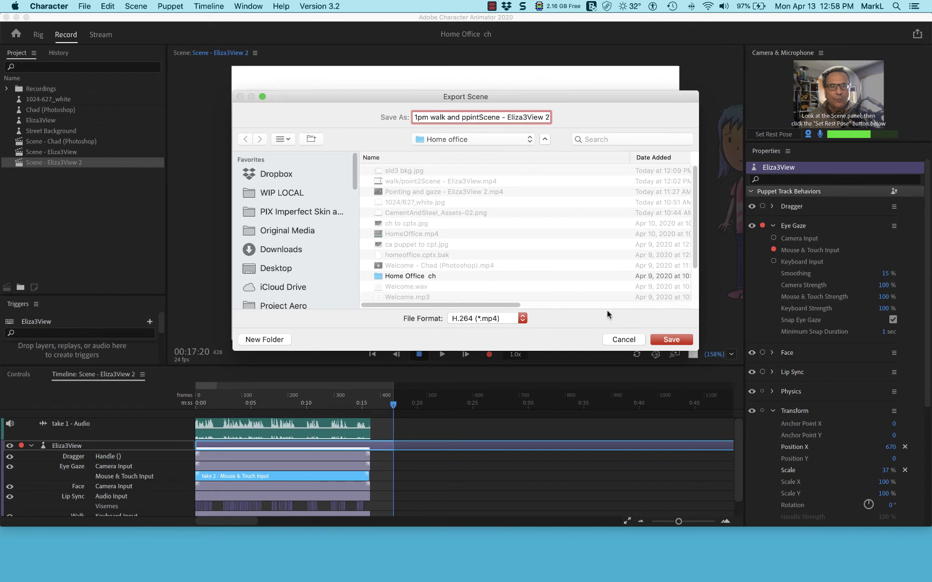
left_click(669, 340)
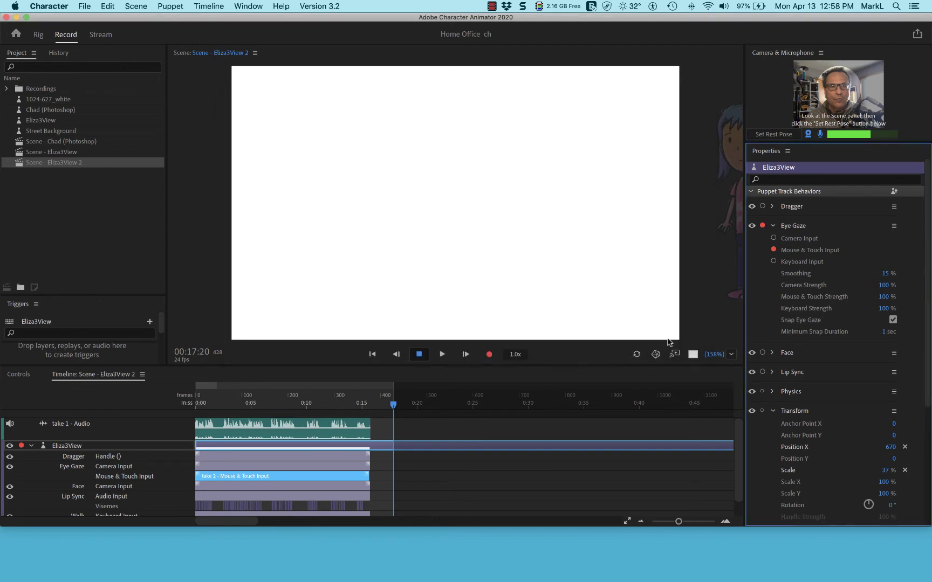
Switch to Adobe Media Encoder, keep the Home office folder as the output location and start encoding the queued scene.
mouse_move(827, 580)
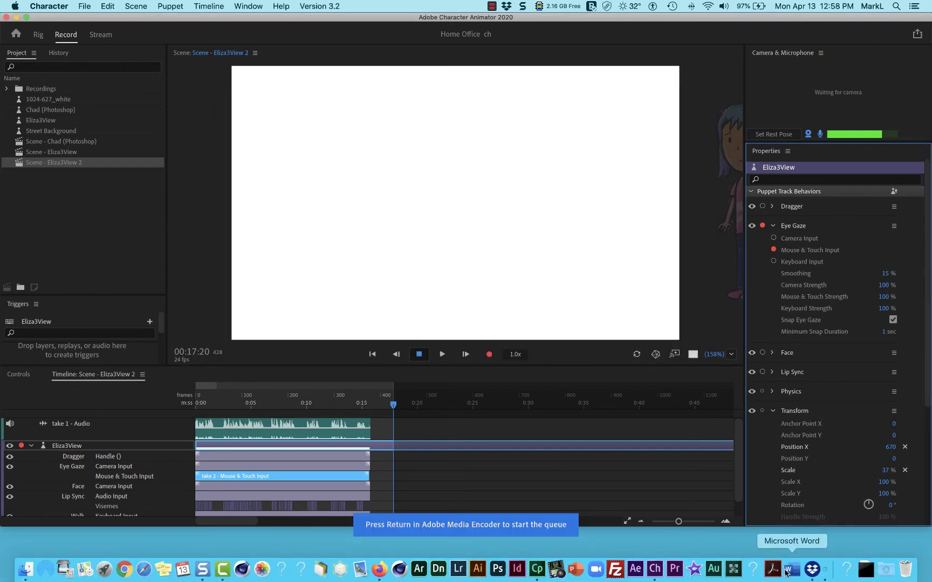
left_click(820, 578)
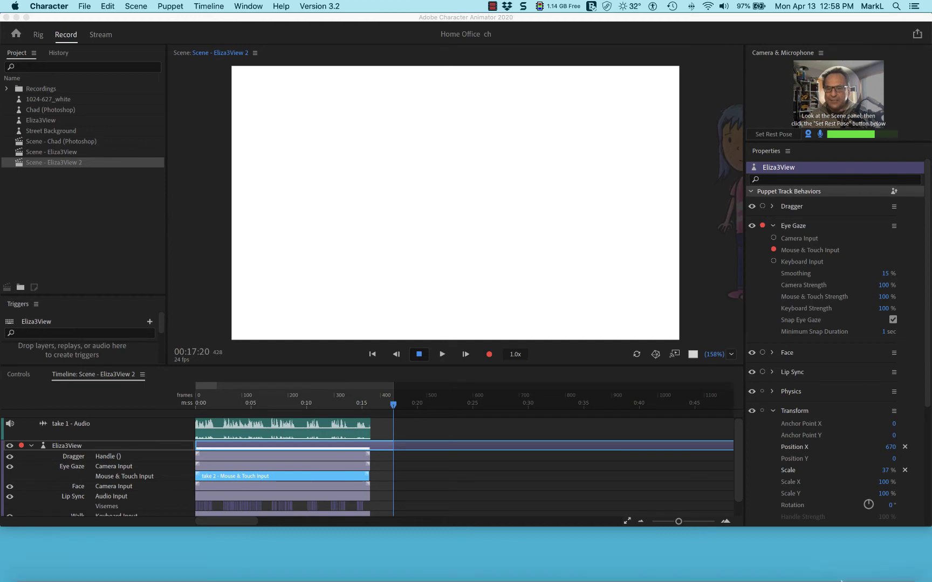
mouse_move(862, 575)
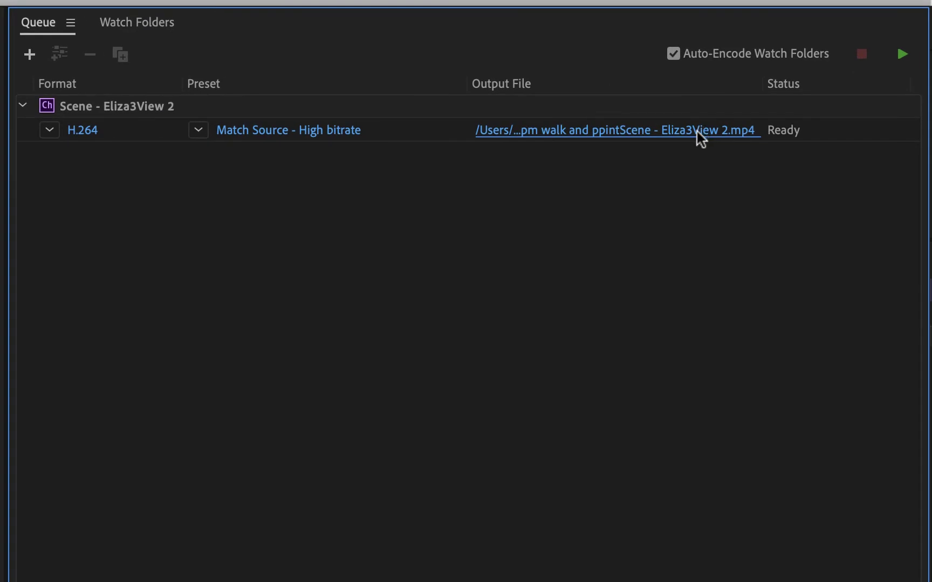
left_click(694, 131)
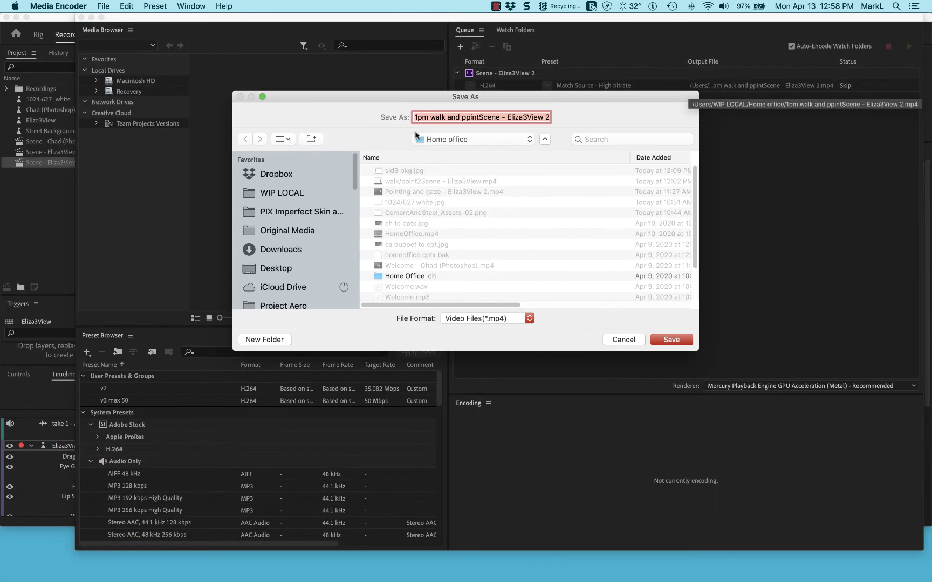
left_click(677, 340)
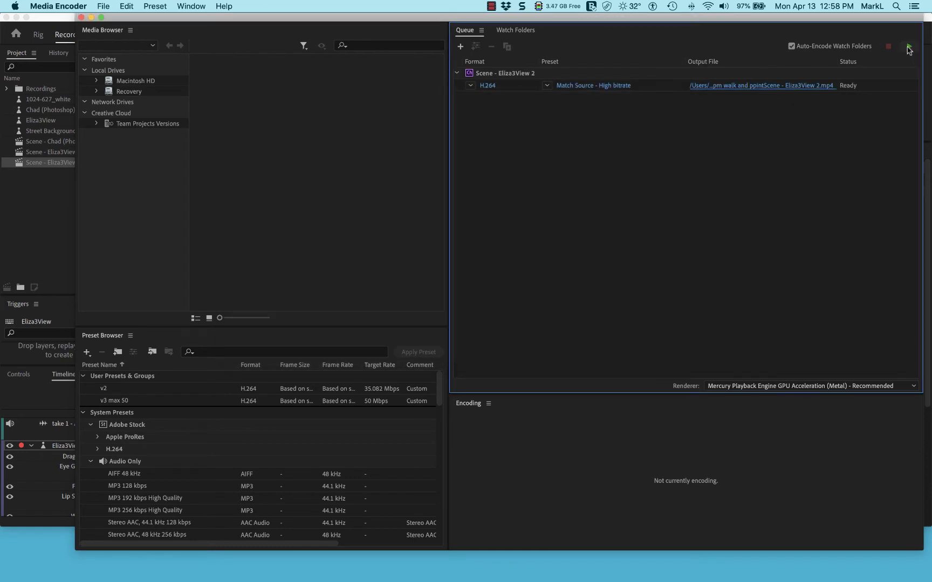
left_click(909, 47)
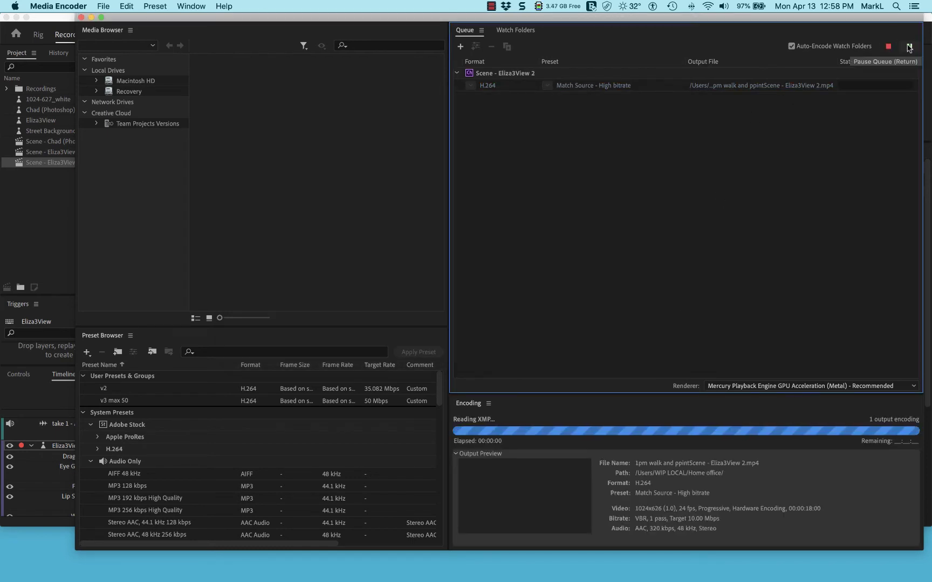
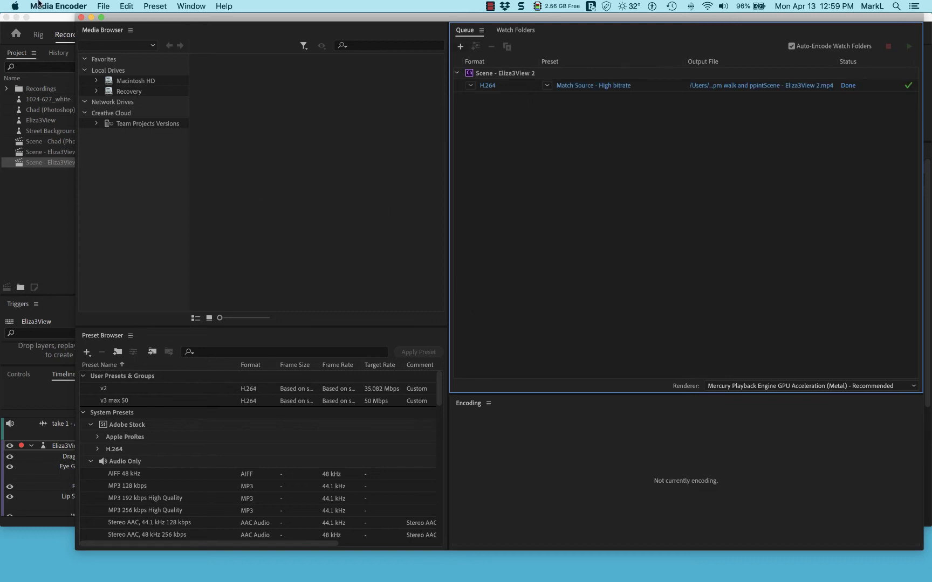
Quit Media Encoder, hide Character Animator and switch to slide 3 of homeoffice.cptx in Adobe Captivate.
left_click(55, 4)
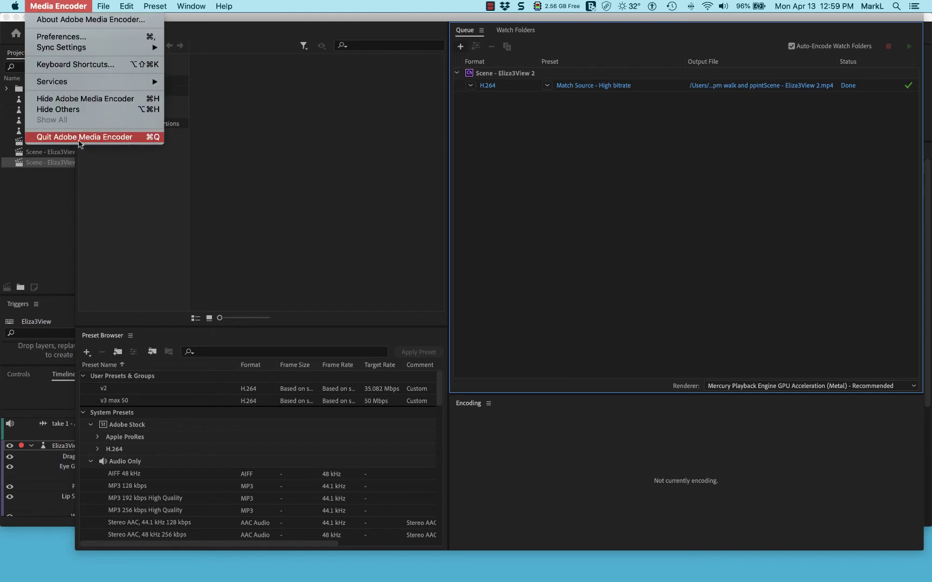
left_click(80, 136)
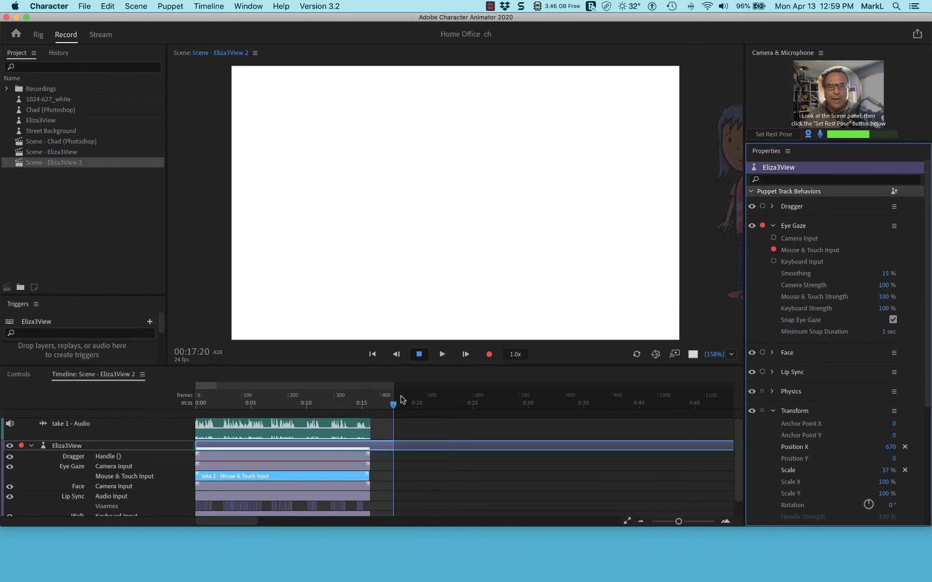
left_click_drag(335, 403, 277, 406)
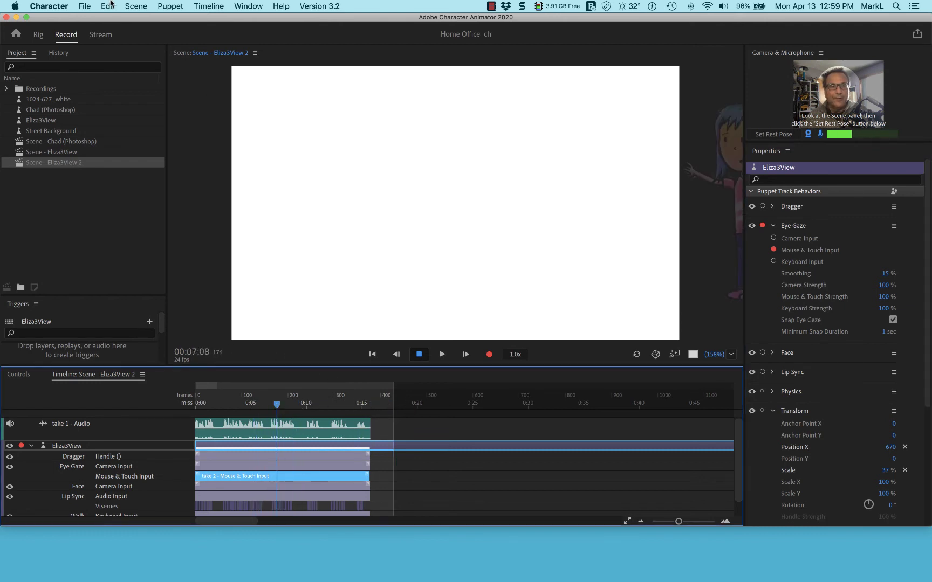
left_click(45, 7)
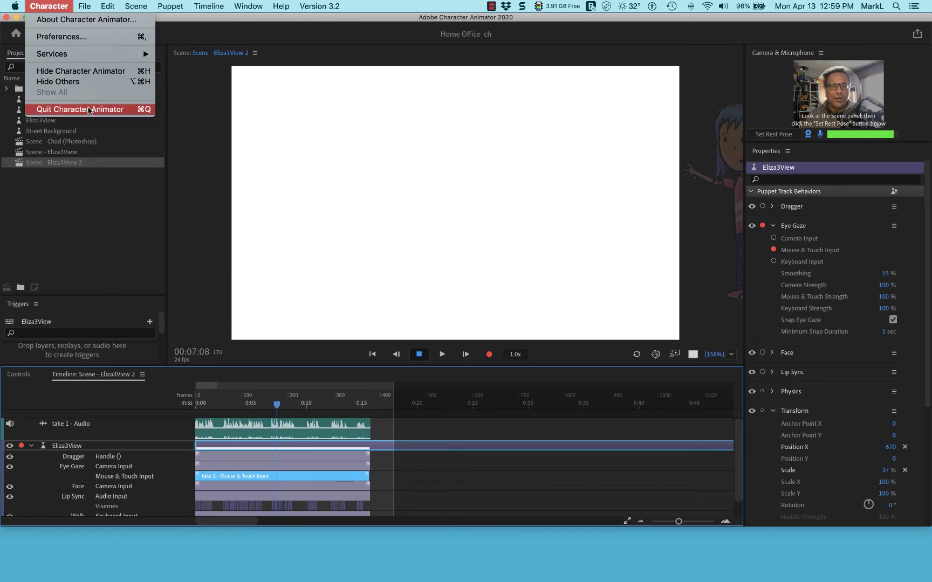
key("Escape")
key("super+h")
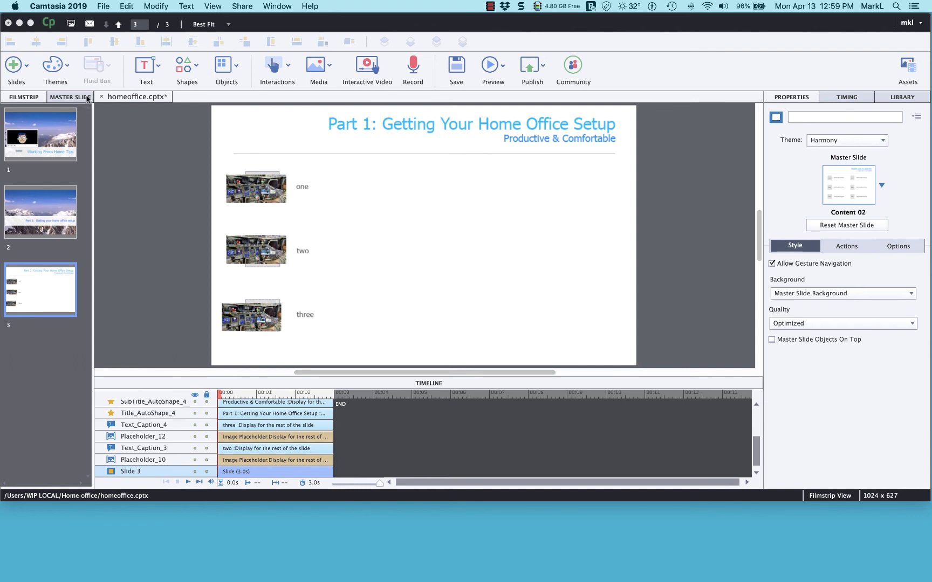
left_click(434, 229)
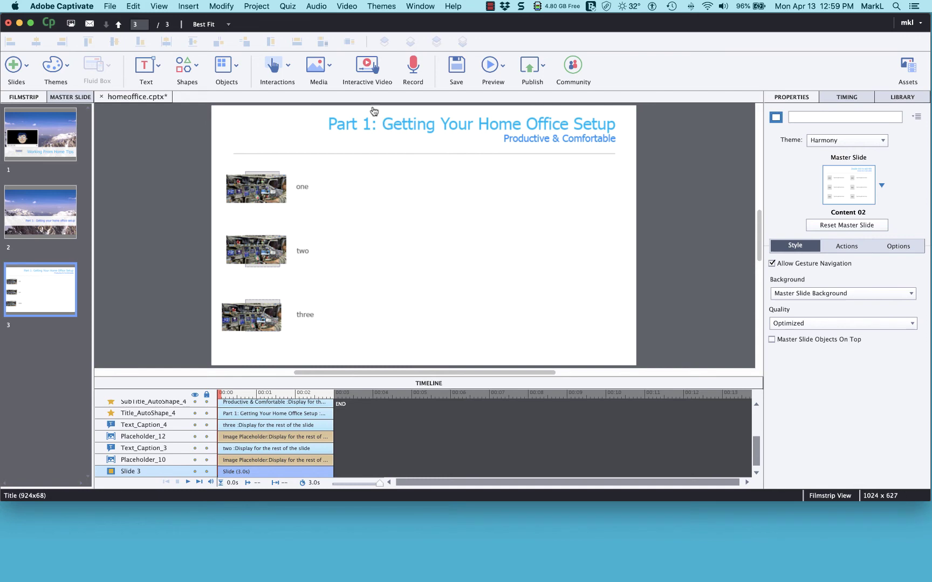
Insert "1pm walk and ppintScene - Eliza3View 2.mp4" from the Home office folder onto slide 3 as an Event Video.
left_click(316, 67)
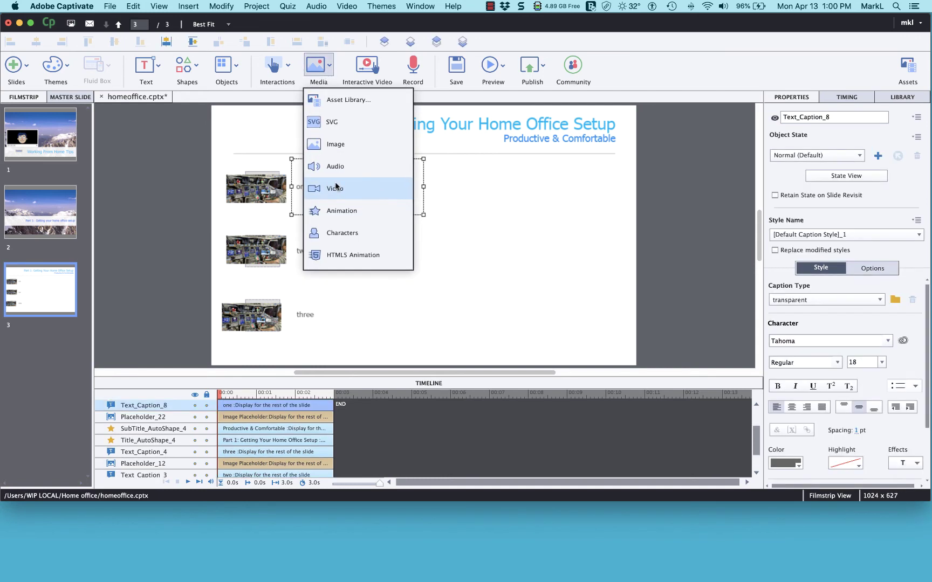
left_click(334, 188)
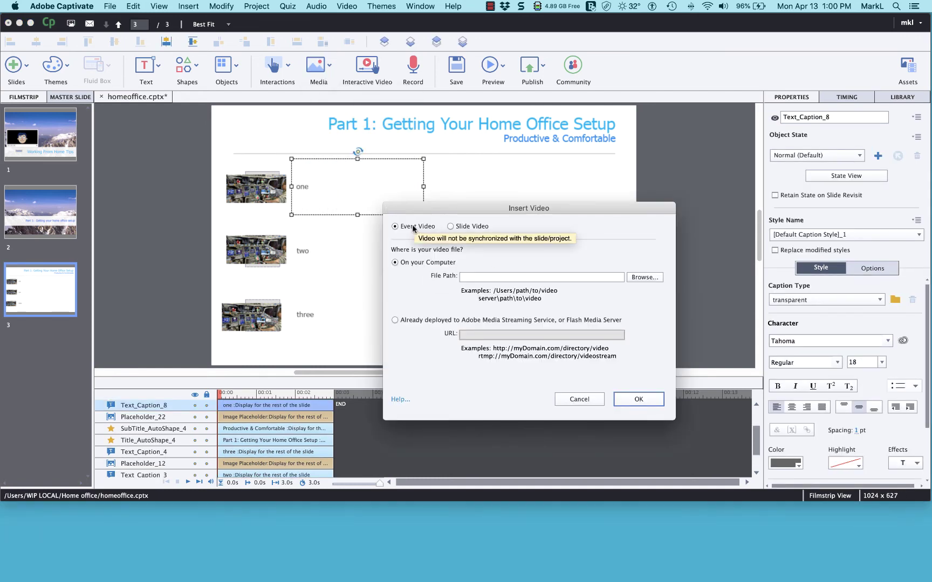
left_click(633, 278)
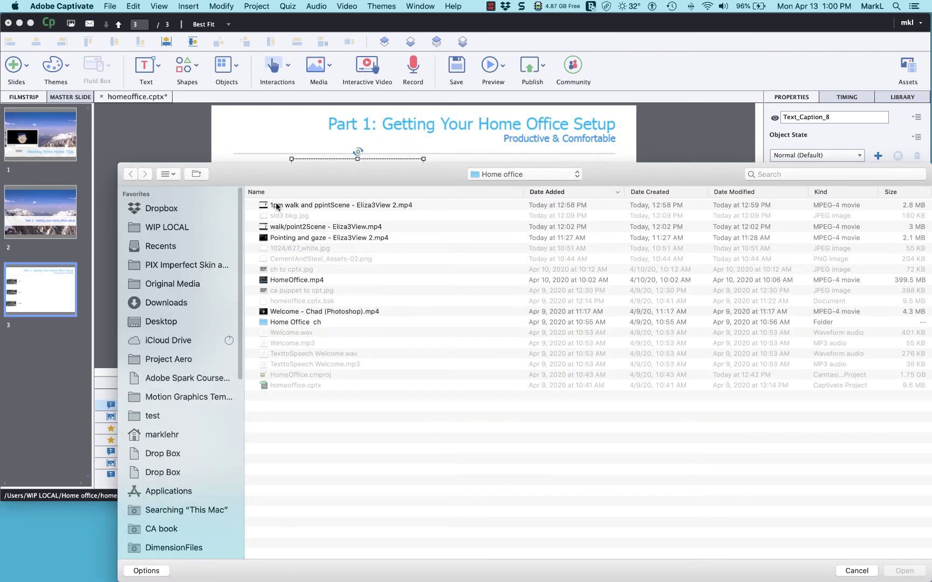
left_click(277, 206)
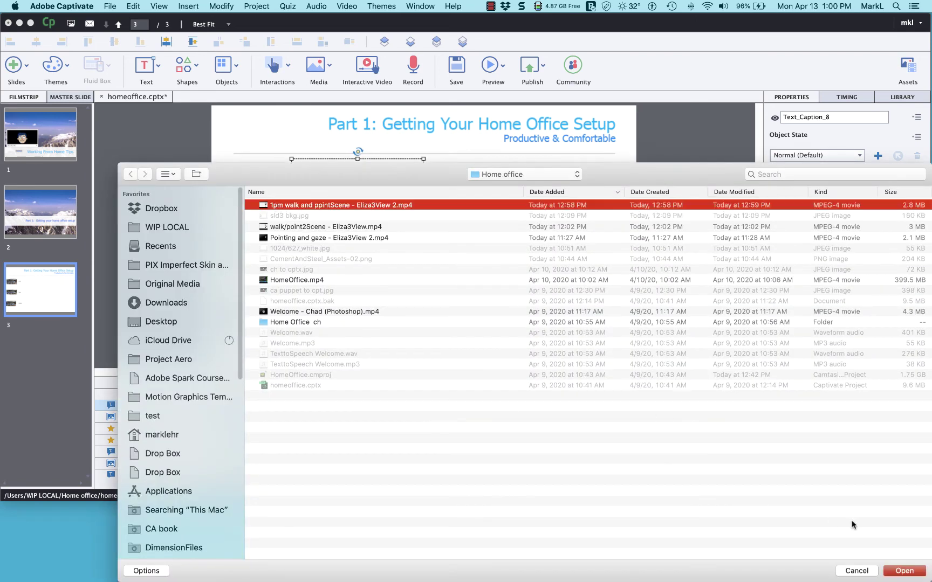
left_click(903, 571)
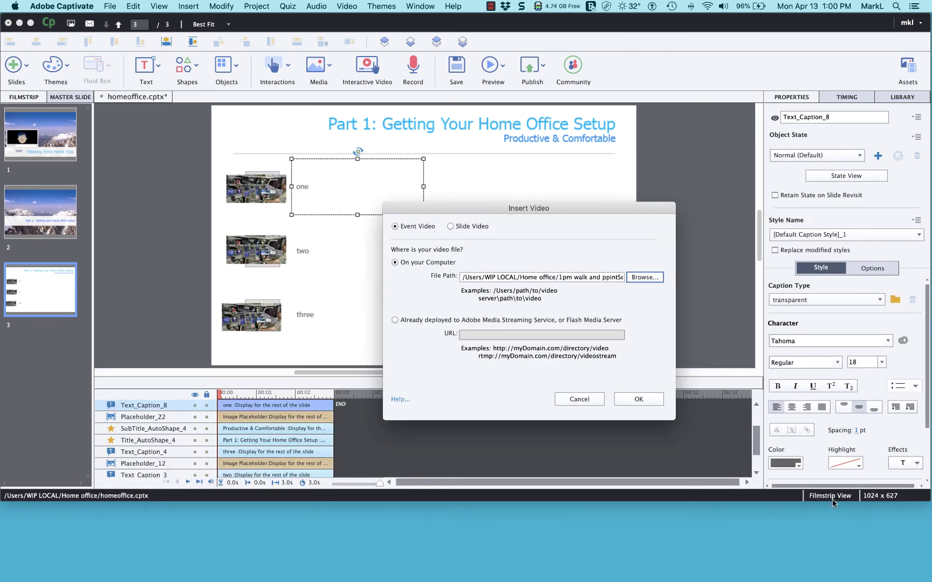
left_click(652, 400)
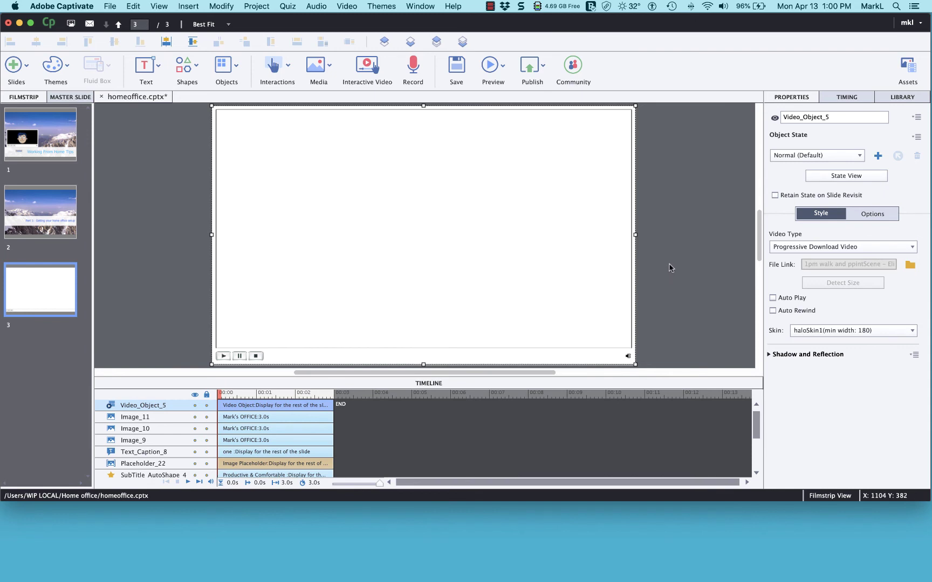
Check the inserted video's timing settings and enable Auto Play and Auto Rewind for it.
left_click(834, 96)
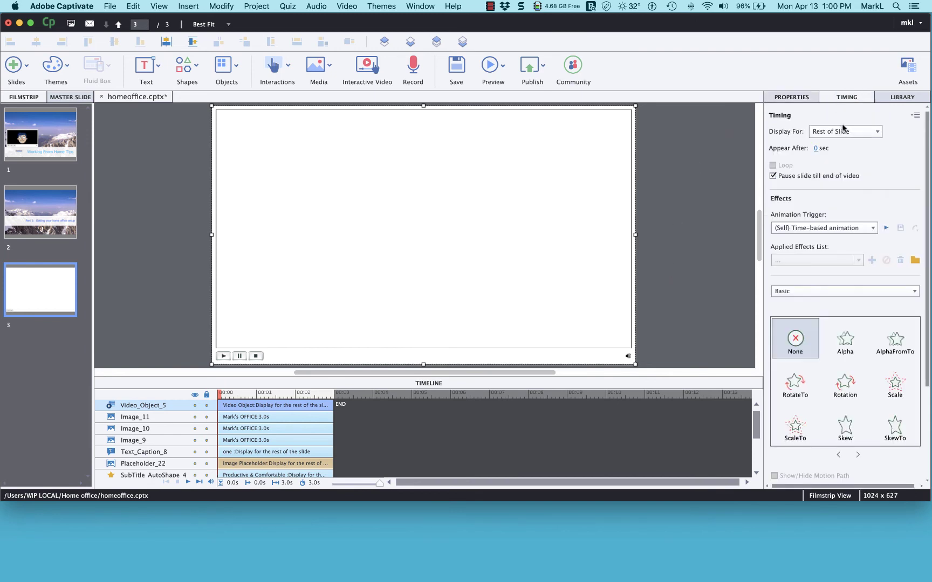
left_click(781, 98)
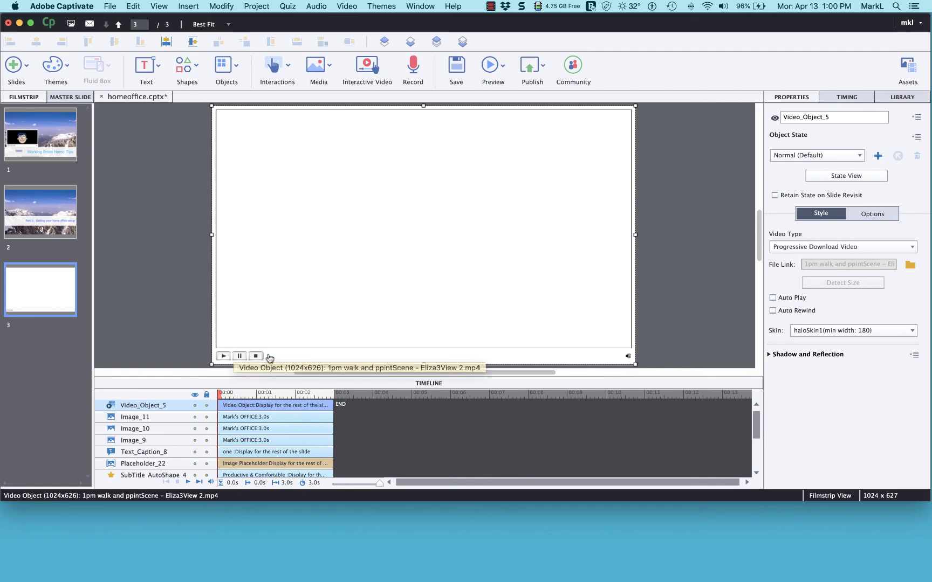
left_click(773, 297)
left_click(773, 311)
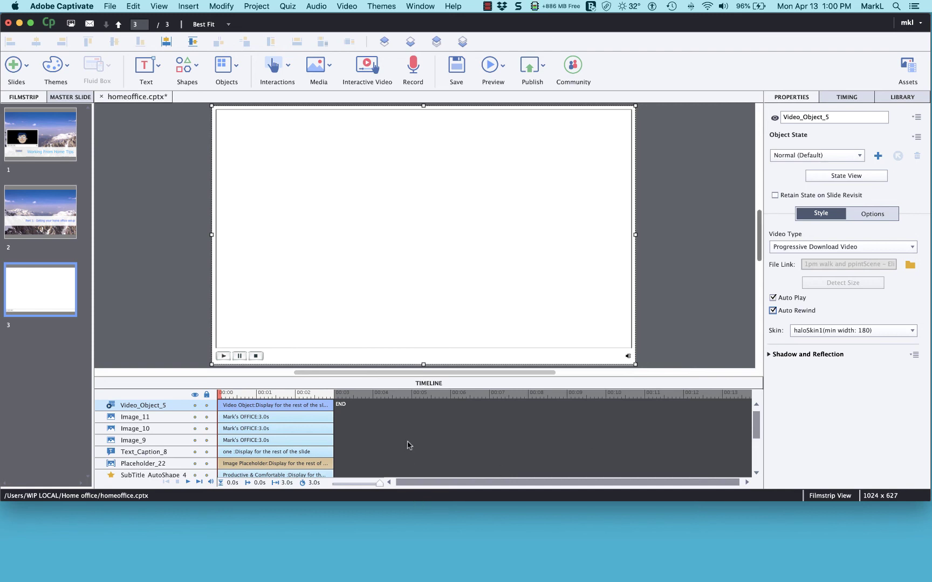
Move the inserted video to the bottom of slide 3's object stack, just above the slide itself, and collapse the timeline.
left_click_drag(601, 378, 609, 296)
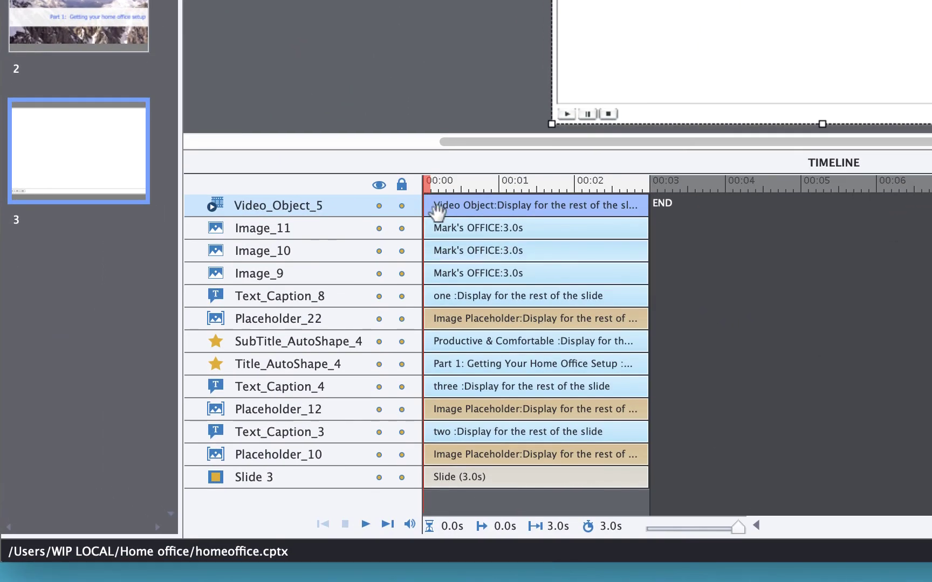
left_click_drag(479, 198, 387, 482)
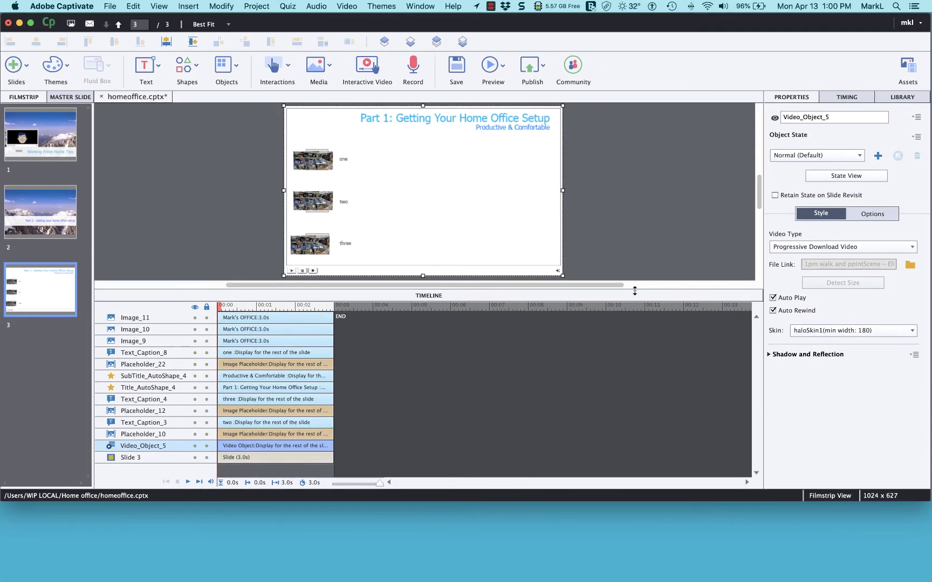
left_click(436, 295)
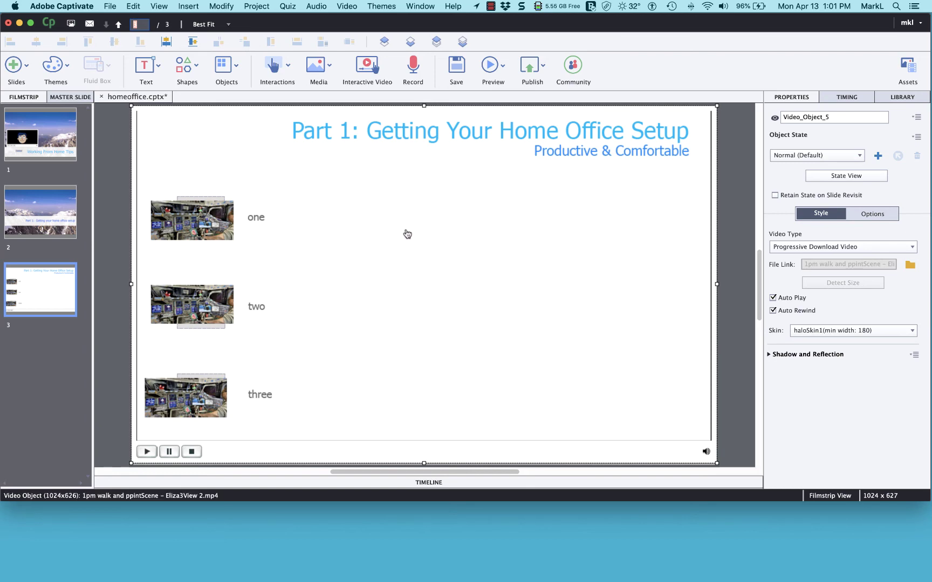
Preview the project as HTML5 in the browser, continue past the first slide to watch the rest, and quit Firefox.
left_click(489, 69)
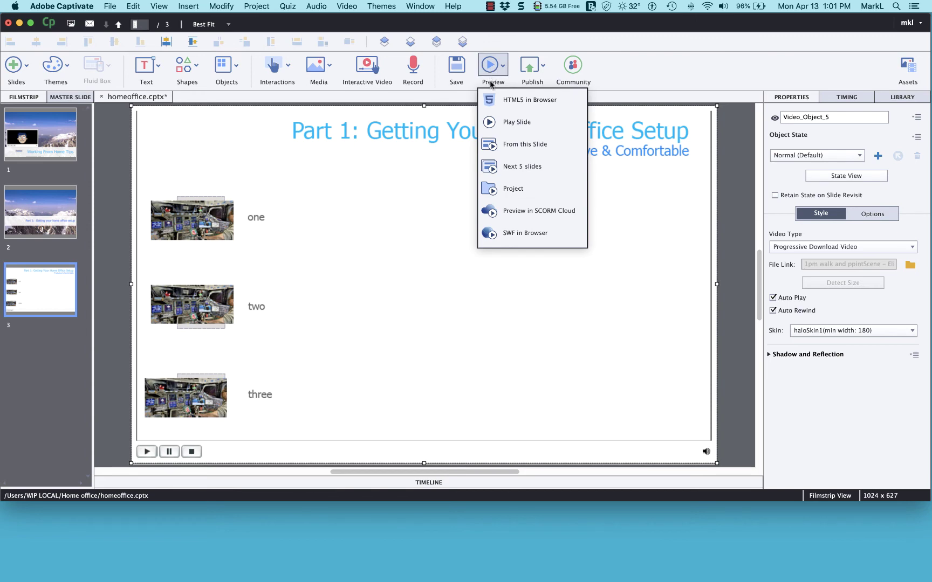
left_click(529, 100)
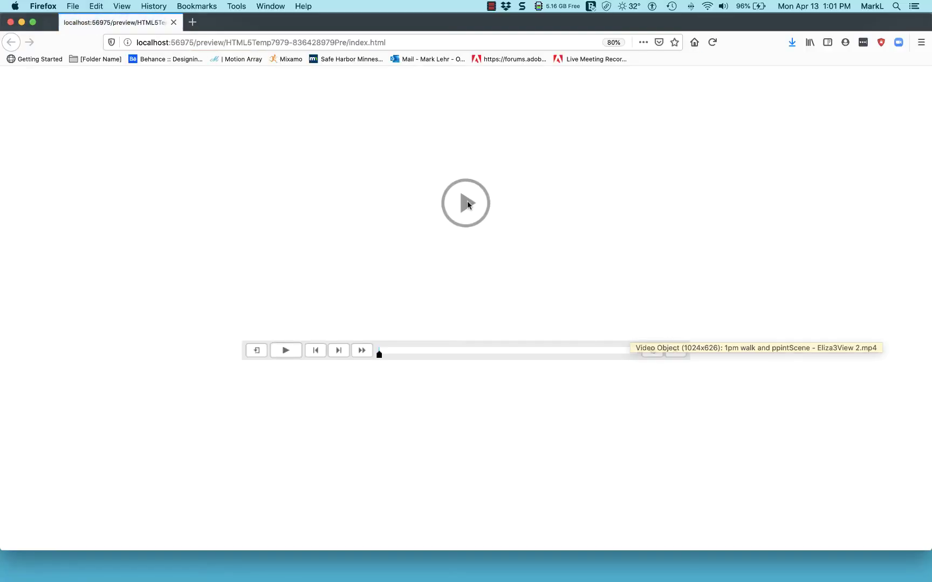
left_click(466, 203)
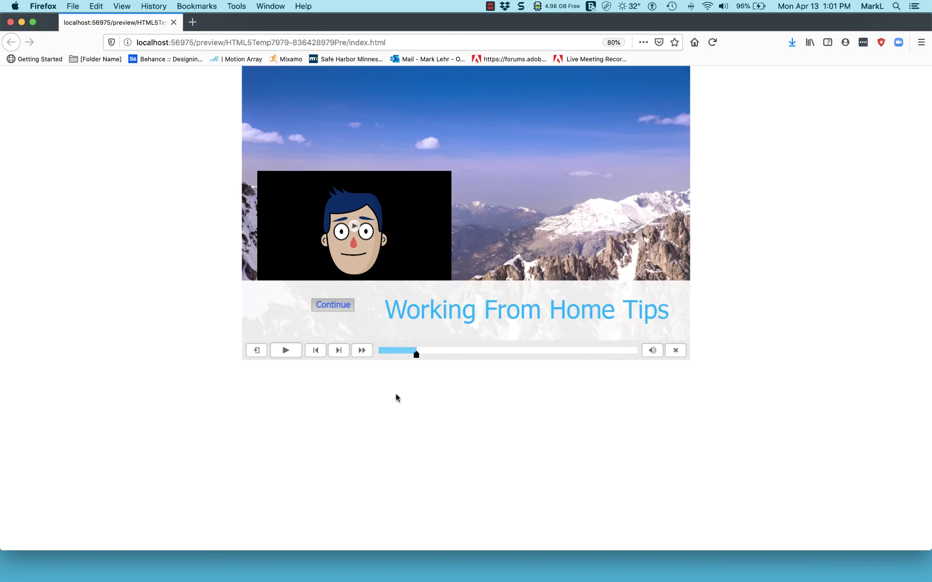
left_click(334, 305)
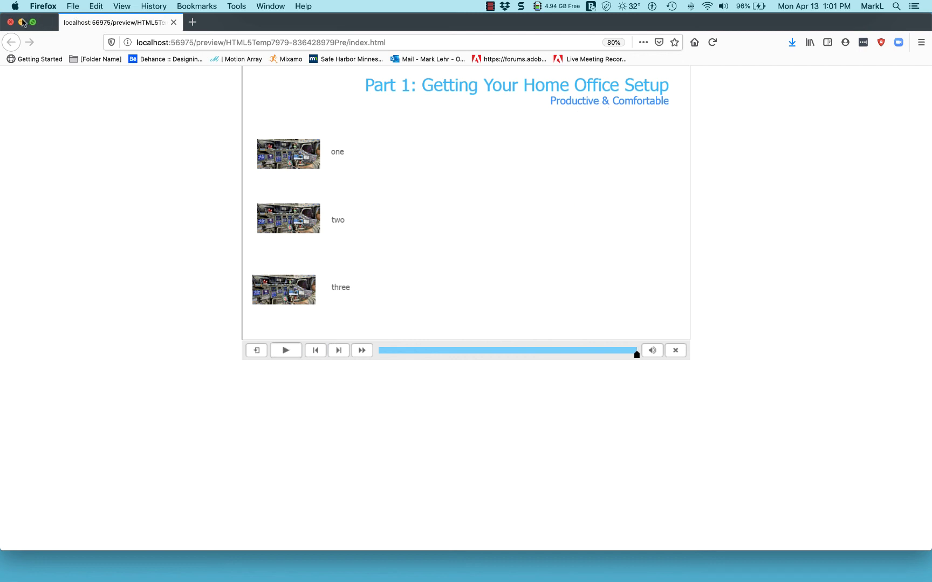
left_click(41, 5)
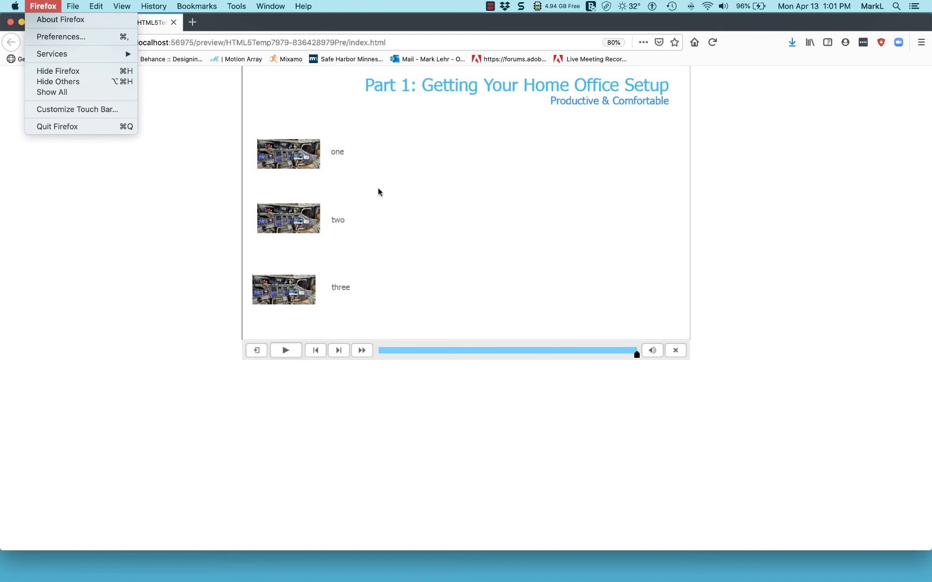
left_click(70, 127)
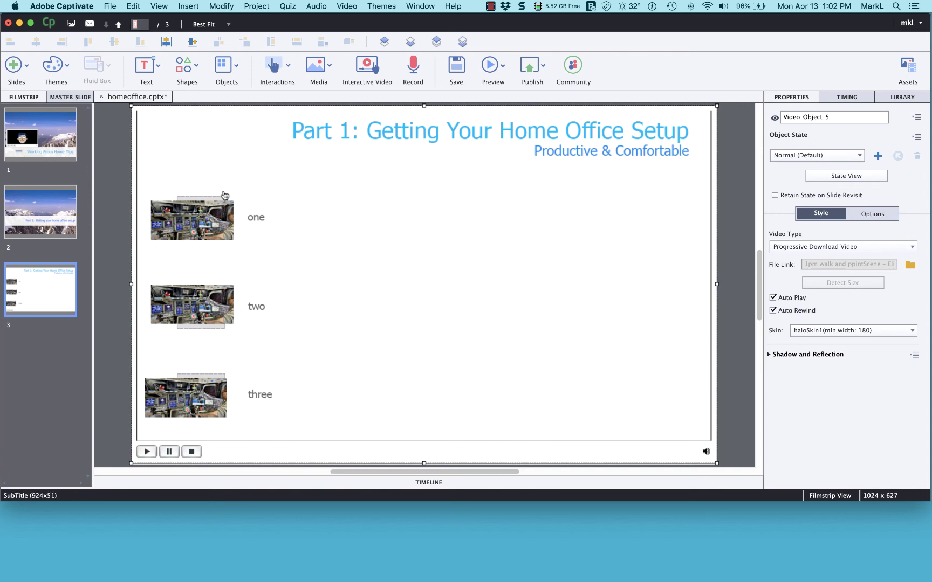
Delete the "Part 1: Getting your home office setup" subtitle shape from slide 2.
left_click(54, 201)
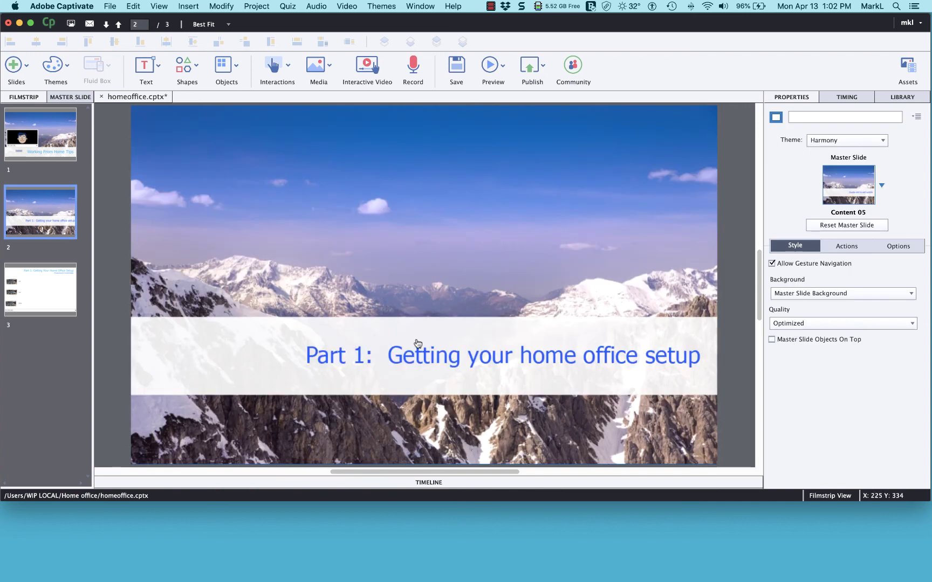
left_click(499, 358)
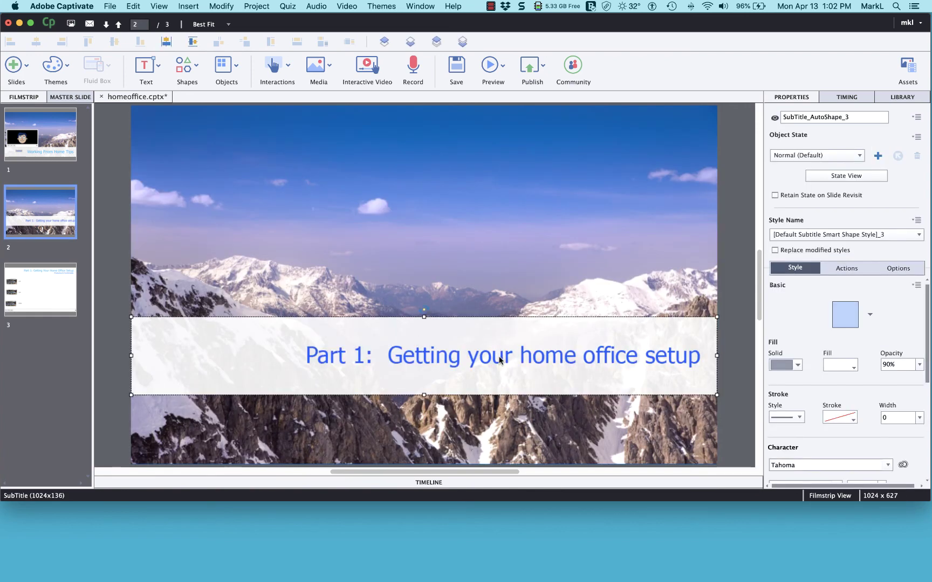
key("Delete")
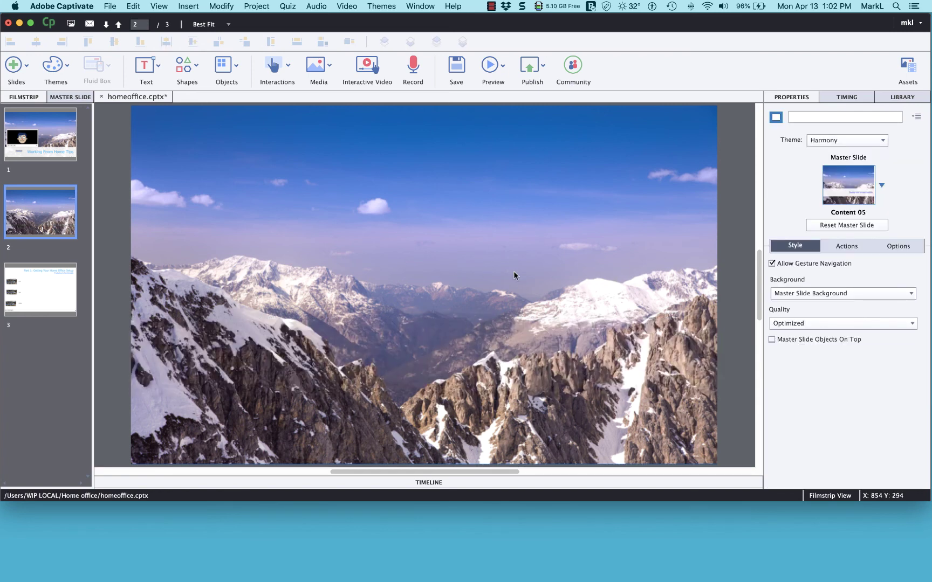
Export the mountain image Harmony_Assets-01 from the project library to the Home office folder as "Harmony_Assets-01.png".
left_click(910, 98)
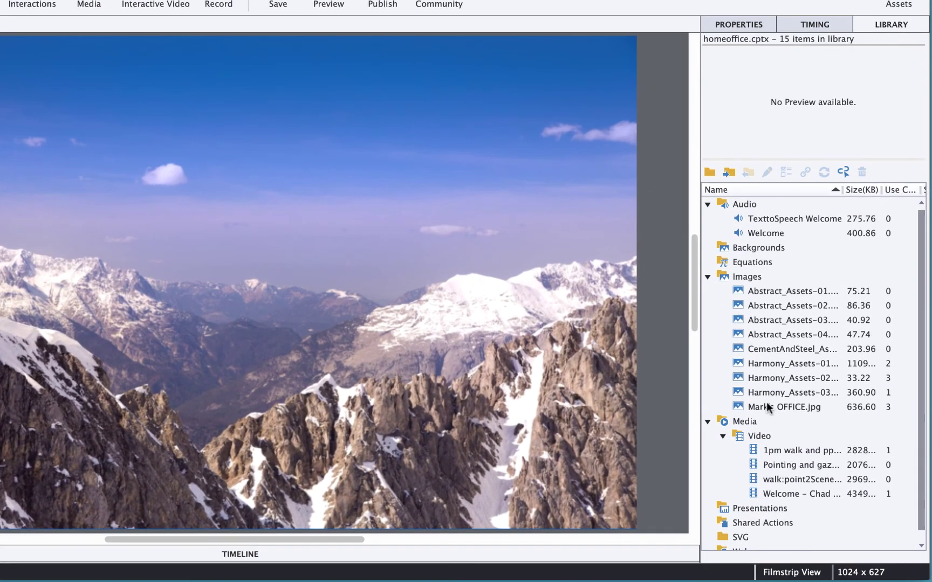
left_click(814, 376)
left_click(771, 380)
left_click(774, 365)
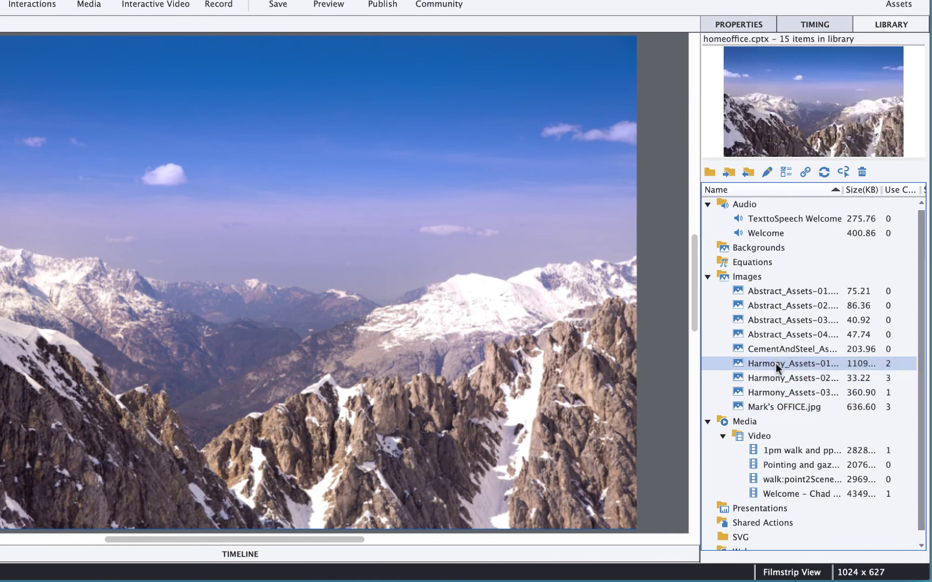
right_click(739, 367)
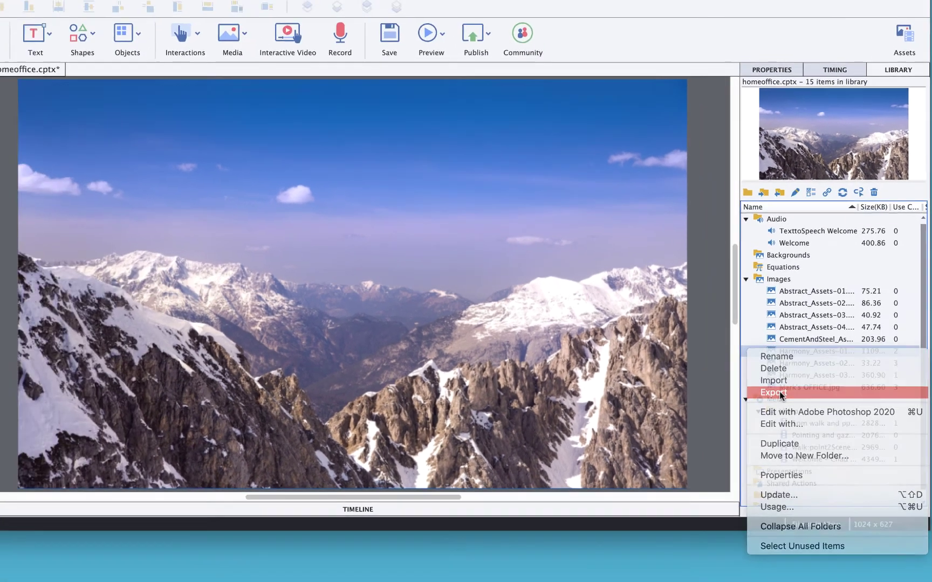
left_click(749, 414)
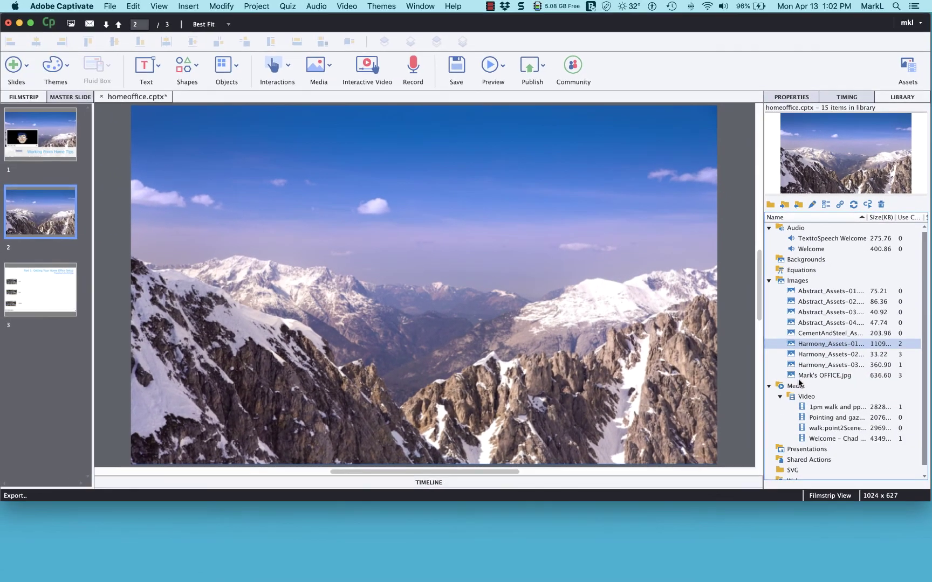
triple_click(418, 118)
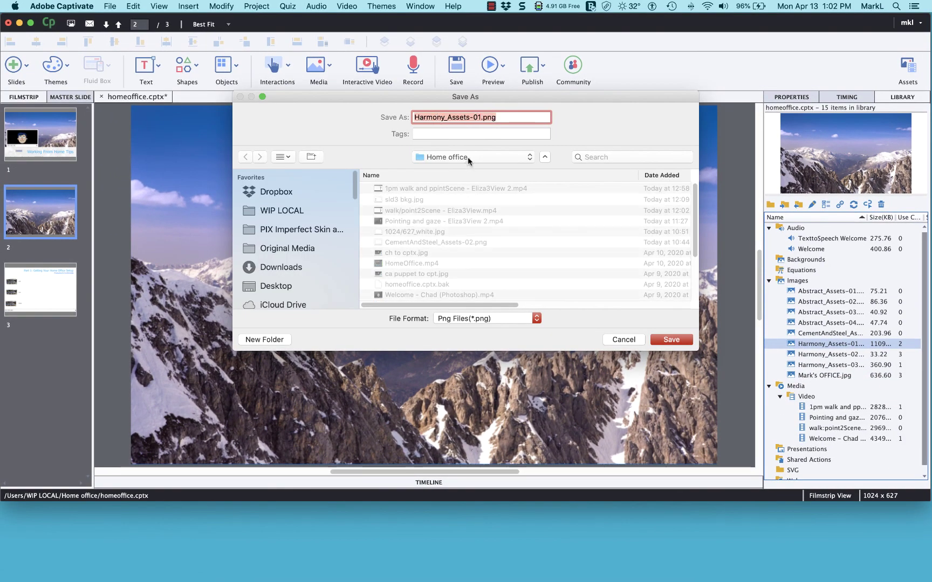
left_click(667, 339)
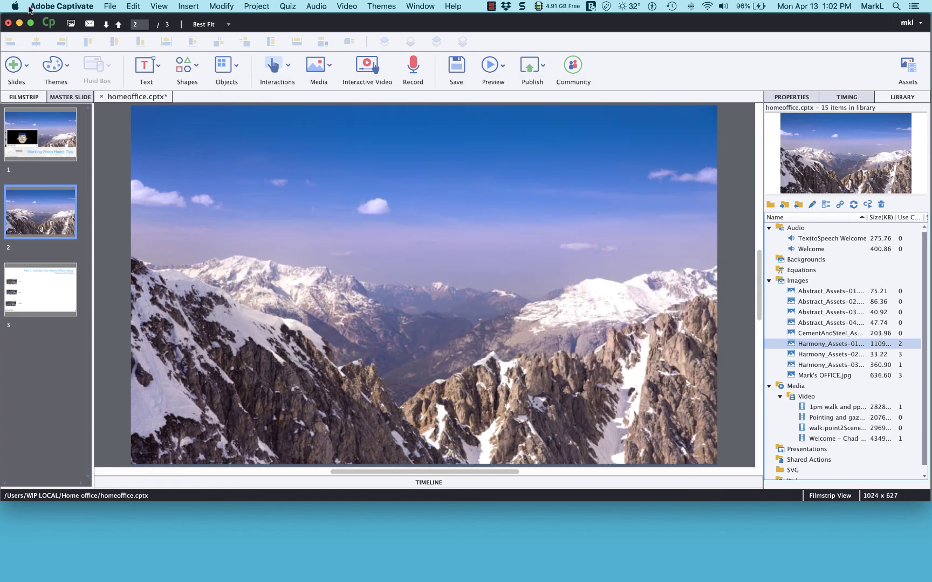
Switch to Character Animator and delete the 1024-627_white background track from the Eliza3View 2 scene.
left_click(19, 24)
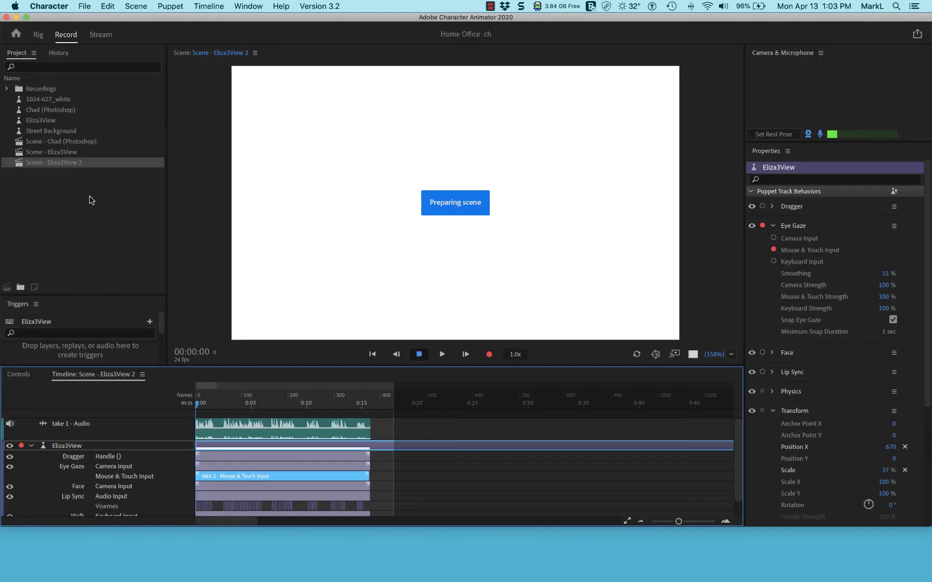
left_click_drag(567, 366, 581, 232)
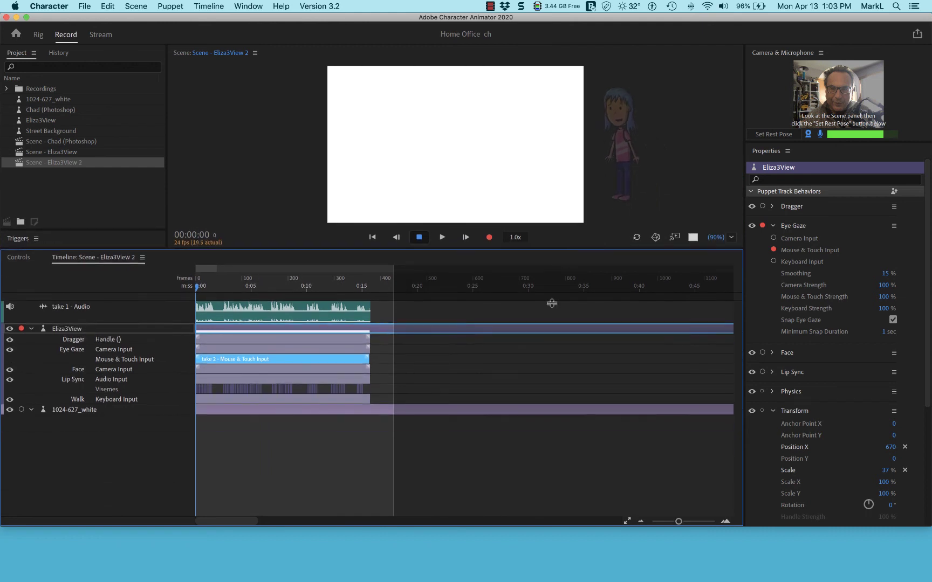
left_click(233, 413)
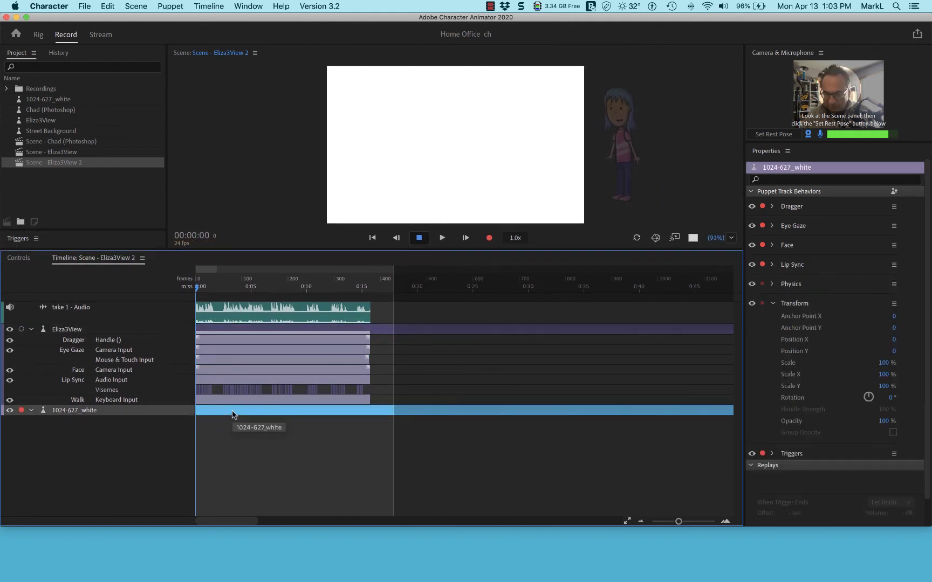
key("Delete")
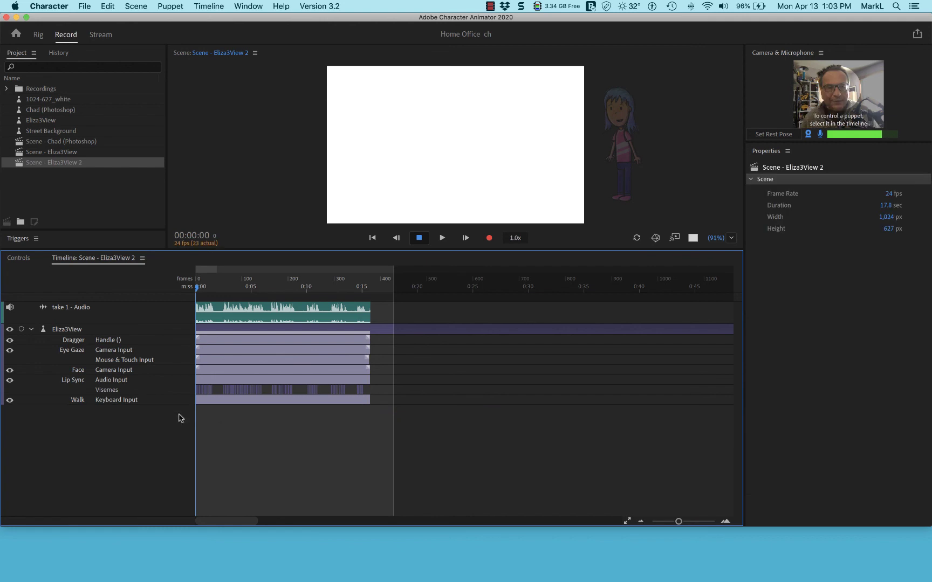
Import Harmony_Assets-01 from the Home office folder within WIP LOCAL and place it beneath Eliza3View in the scene timeline.
left_click(58, 204)
key("super+i")
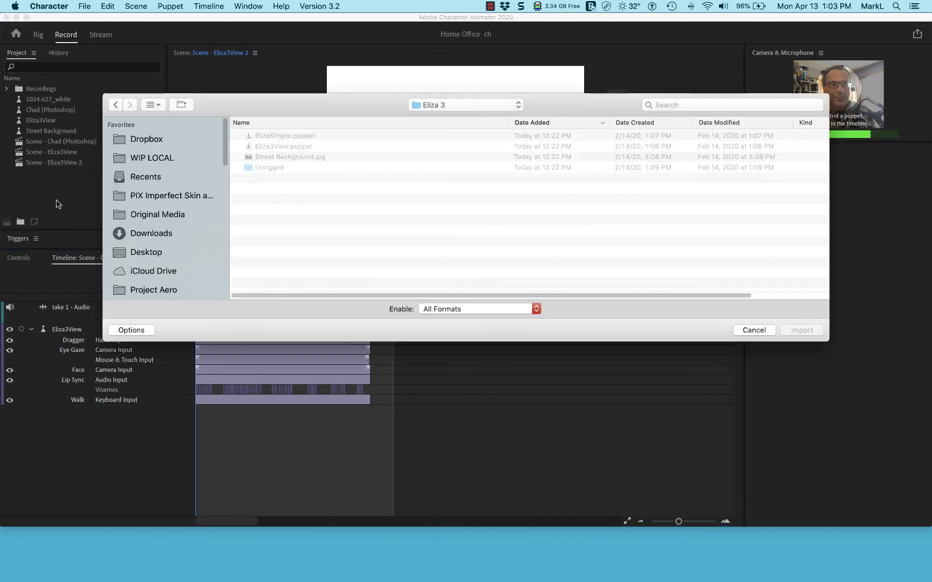
left_click(163, 157)
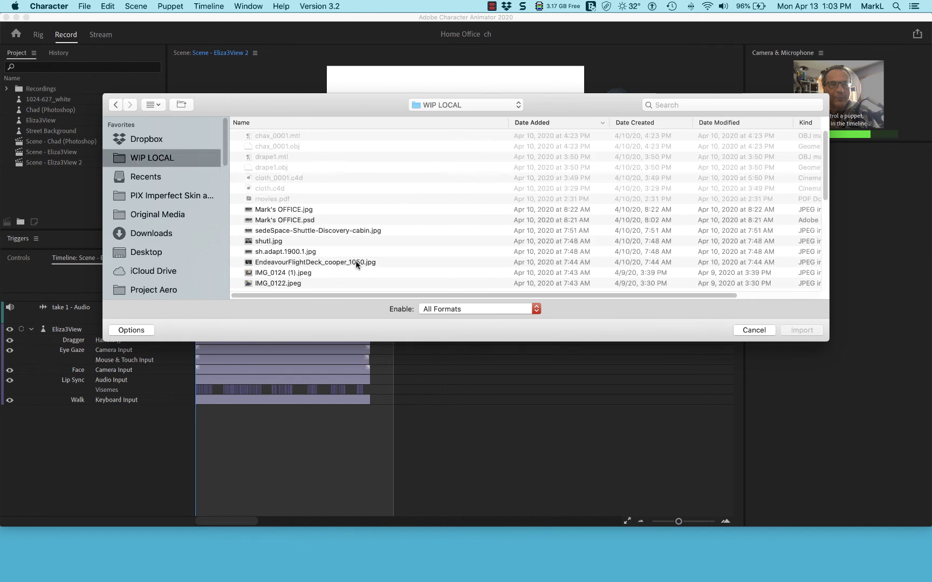
left_click(523, 124)
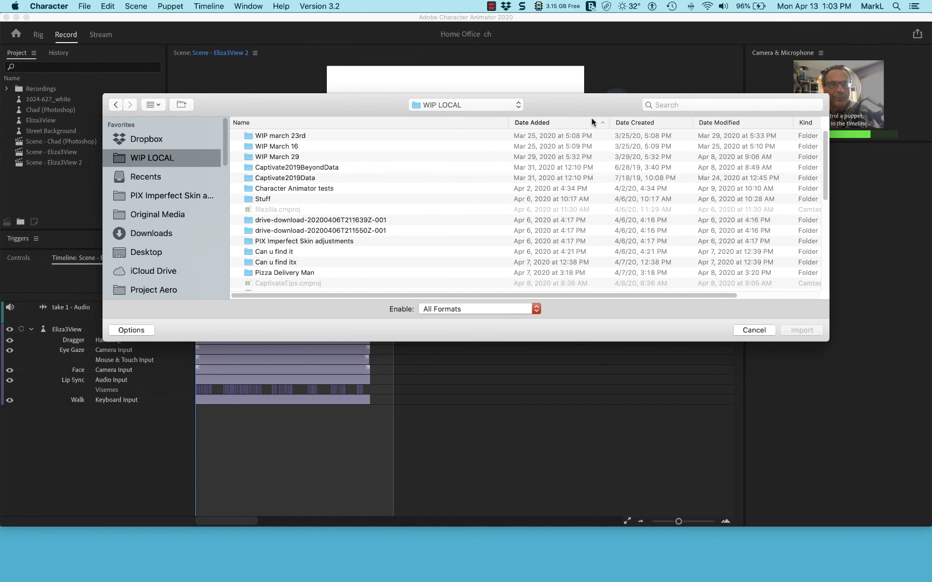
left_click(635, 124)
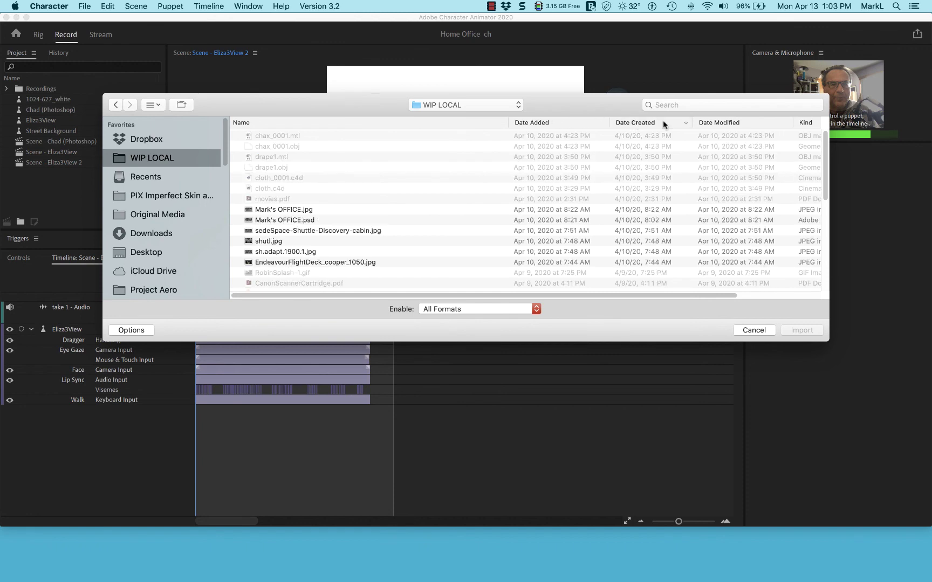
left_click(713, 123)
double_click(245, 135)
double_click(246, 136)
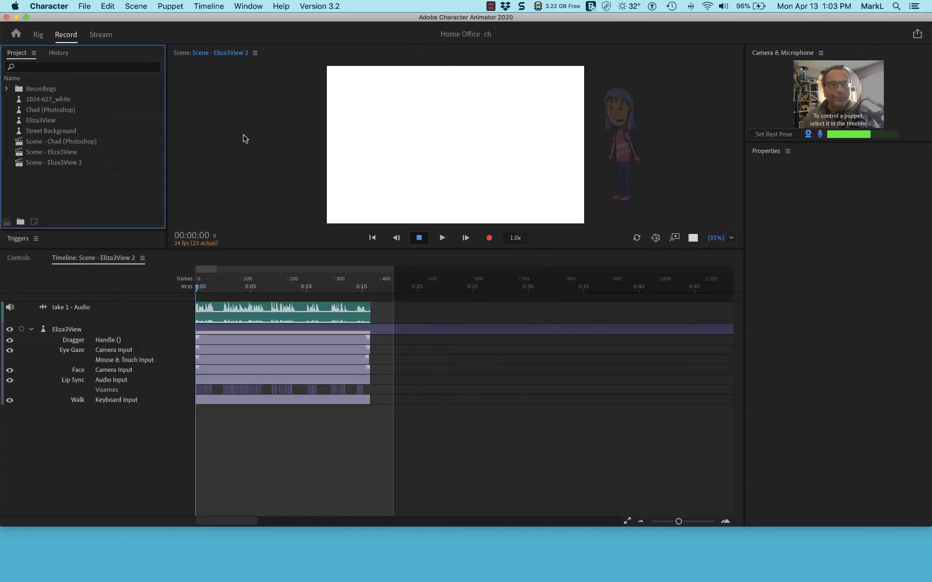
left_click_drag(19, 135, 81, 436)
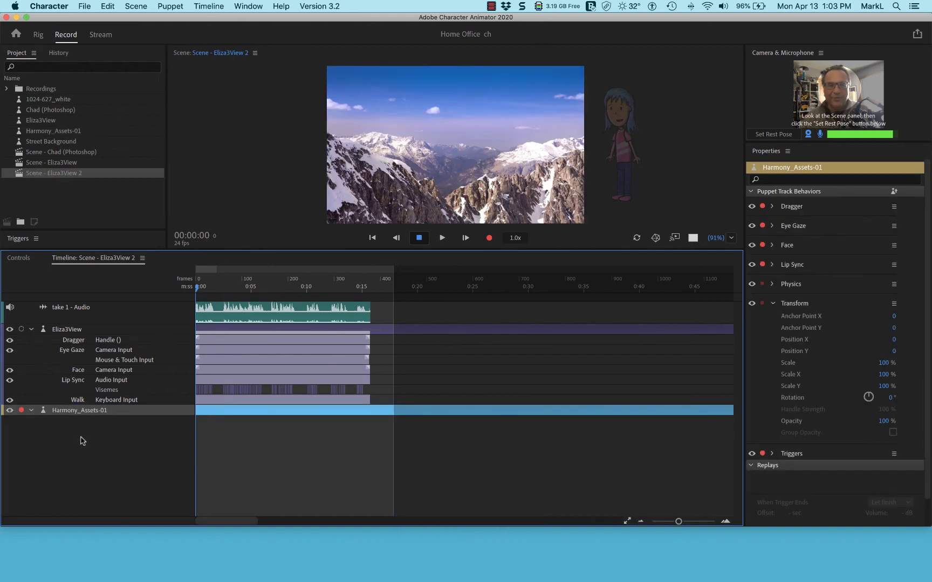
Refresh and play the Eliza3View 2 scene through against the mountain background, and switch back to Adobe Captivate.
left_click(636, 238)
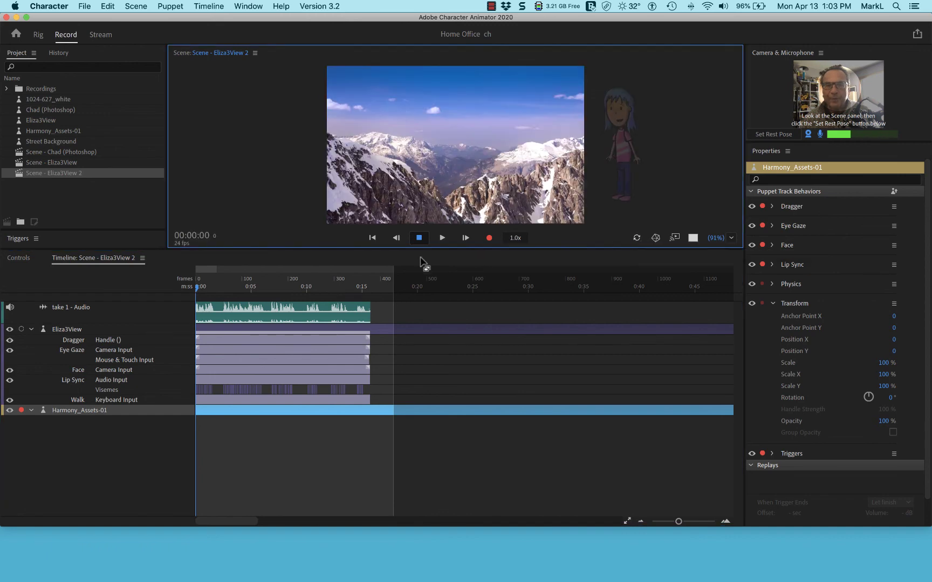
left_click_drag(480, 249, 527, 433)
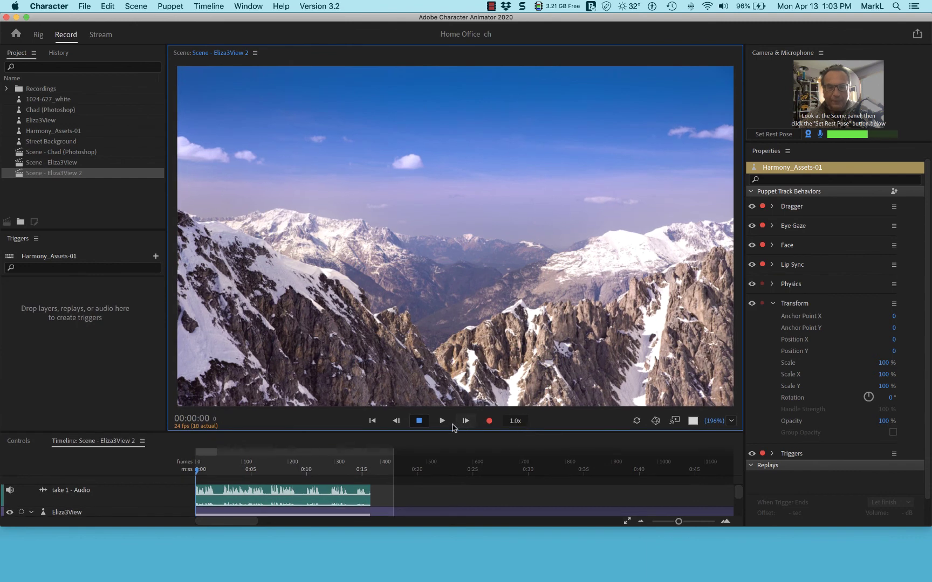
left_click(443, 421)
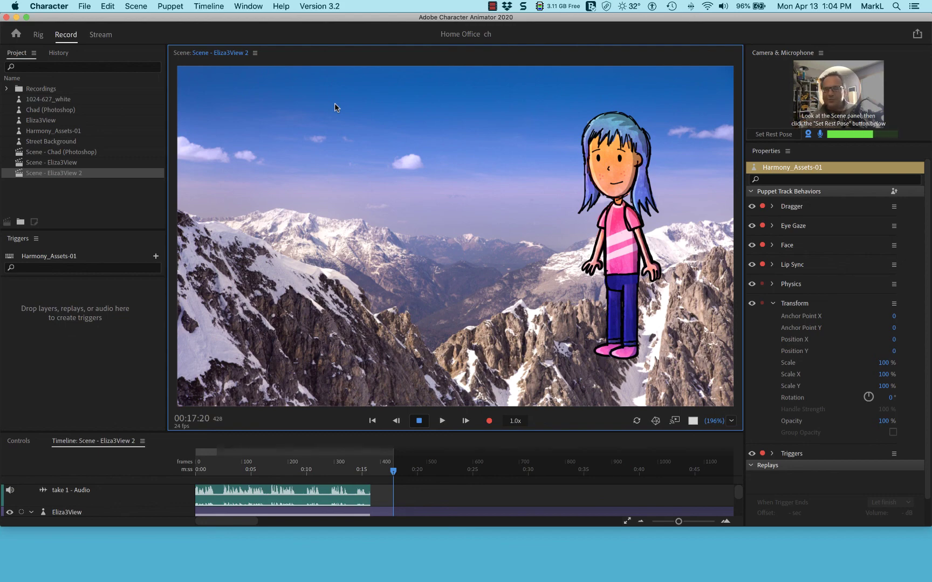
key("super+Tab")
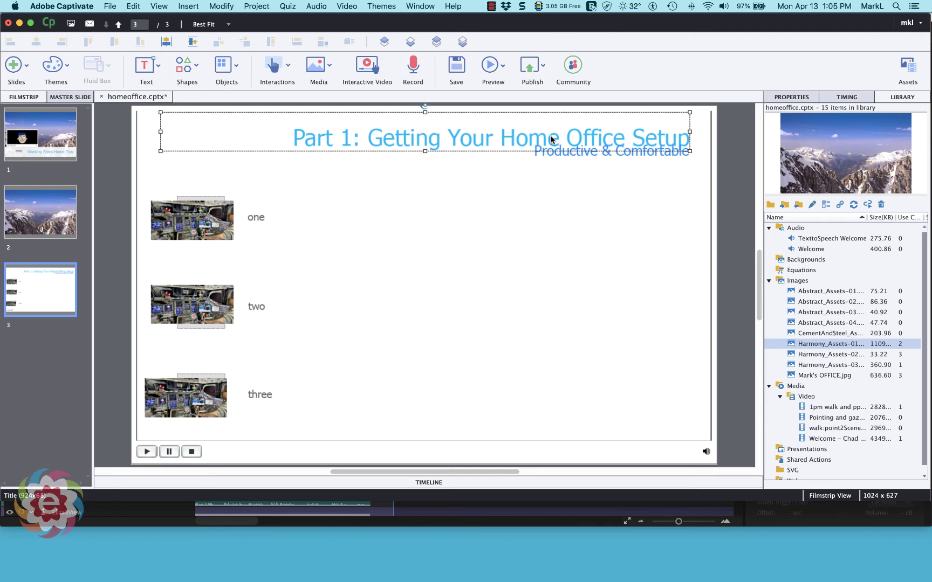